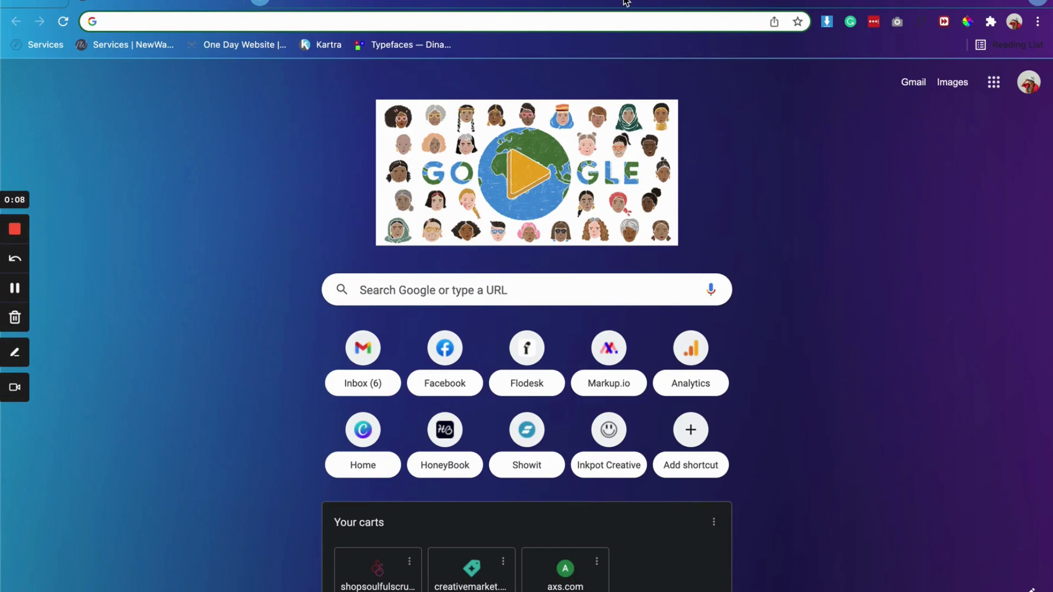
Step: Open the canva.com home page
{"action": "type", "text": "canva.com"}
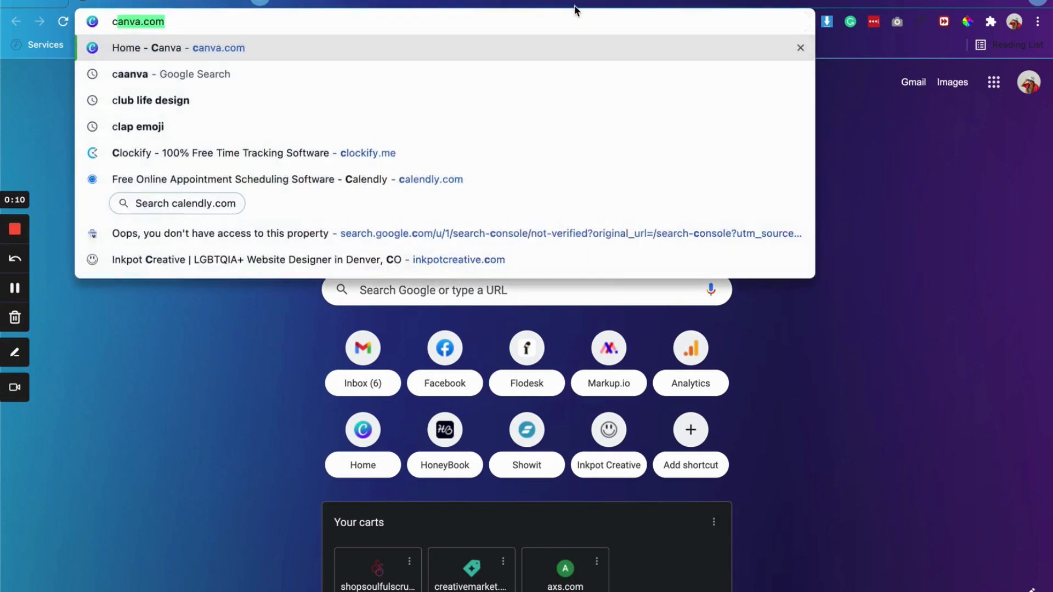
{"action": "key", "text": "Return"}
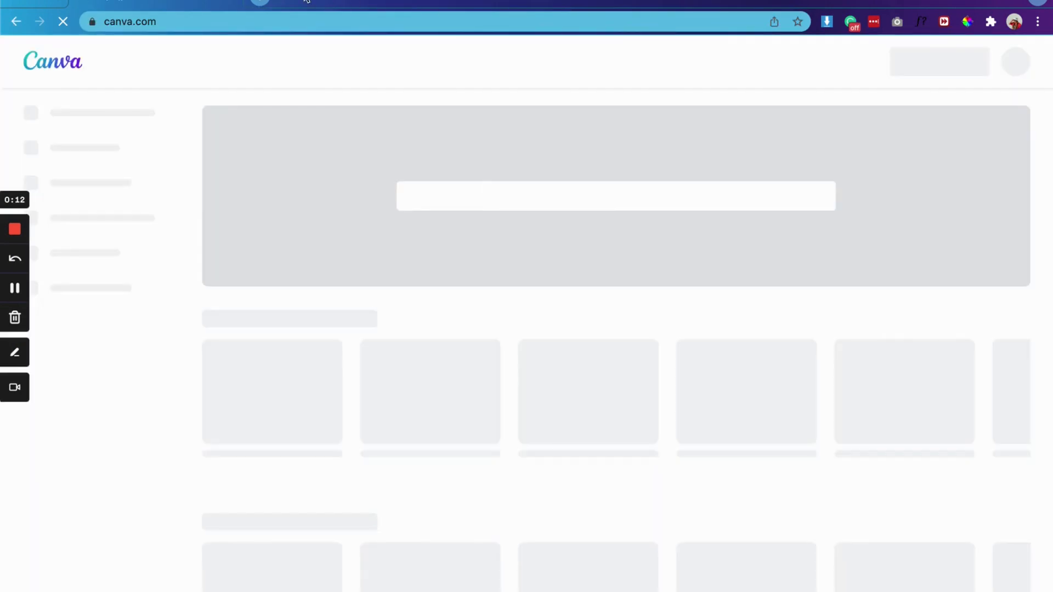
Step: Open clarke.showitpreview.com/home in a new tab and look through the sections of the home page
{"action": "left_click", "coordinate": [261, 3]}
{"action": "type", "text": "clarke"}
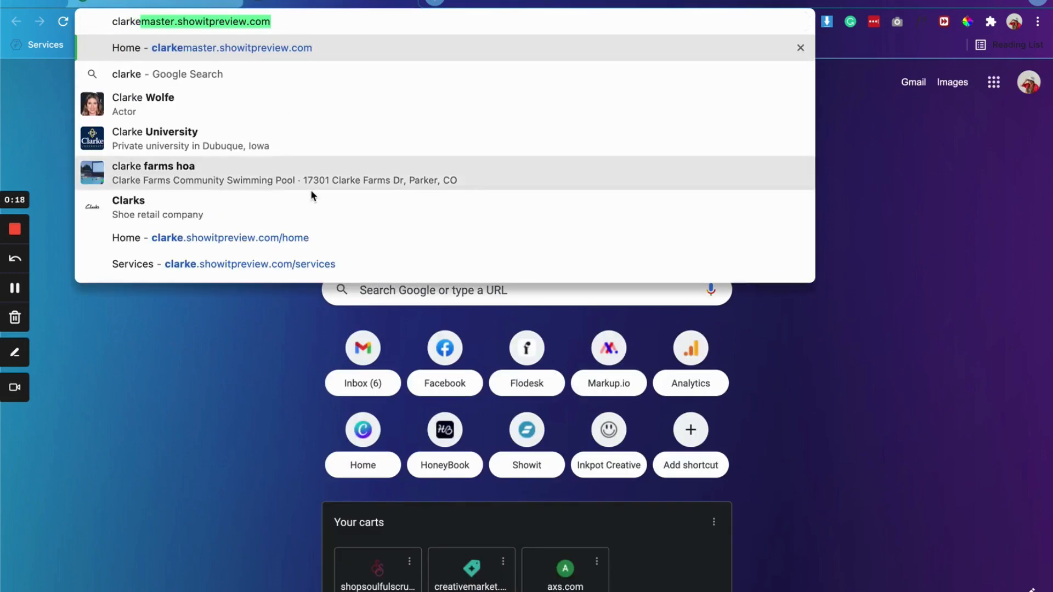
{"action": "left_click", "coordinate": [282, 237]}
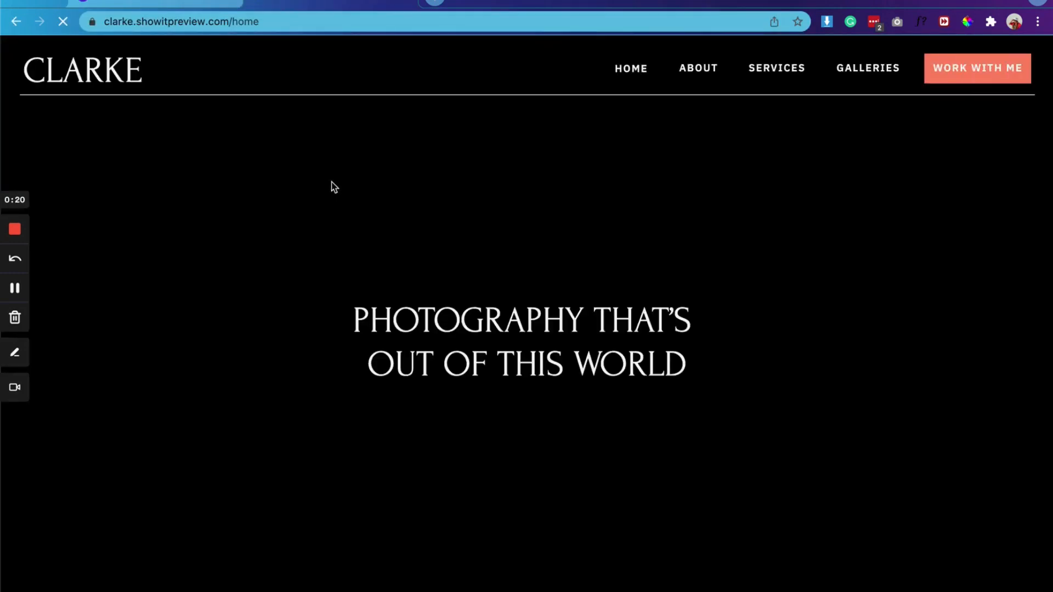
{"action": "scroll", "coordinate": [429, 284], "scroll_direction": "down", "scroll_amount": 15}
{"action": "scroll", "coordinate": [430, 288], "scroll_direction": "down", "scroll_amount": 10}
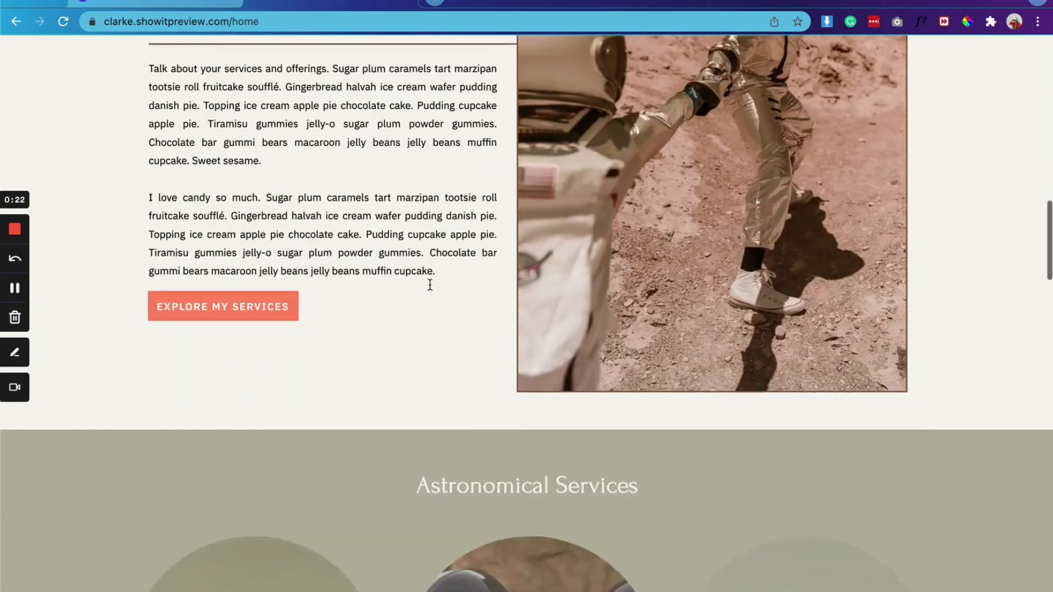
{"action": "left_click", "coordinate": [439, 26]}
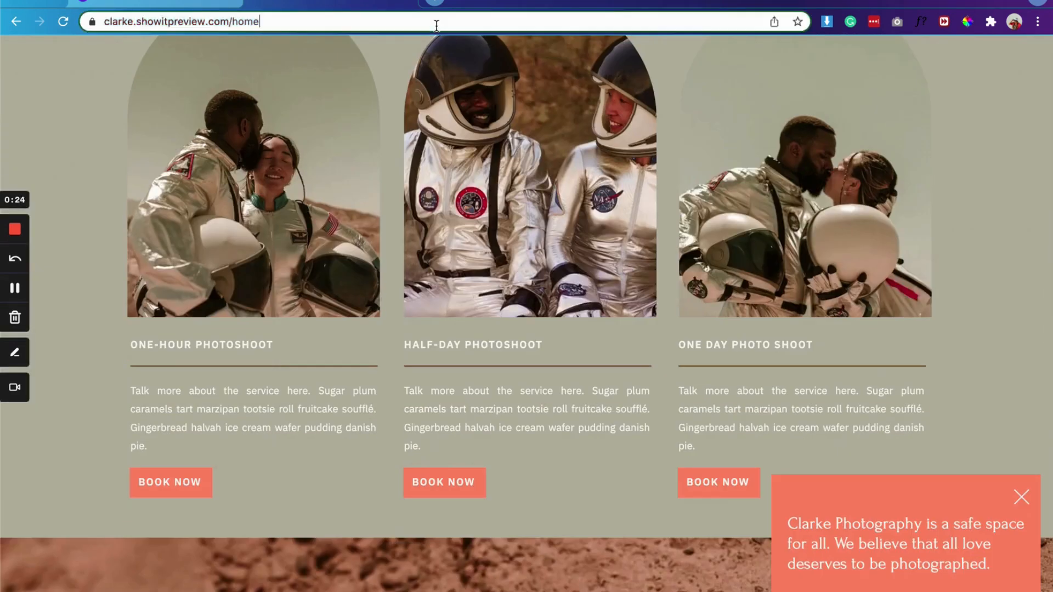
{"action": "type", "text": "clarke"}
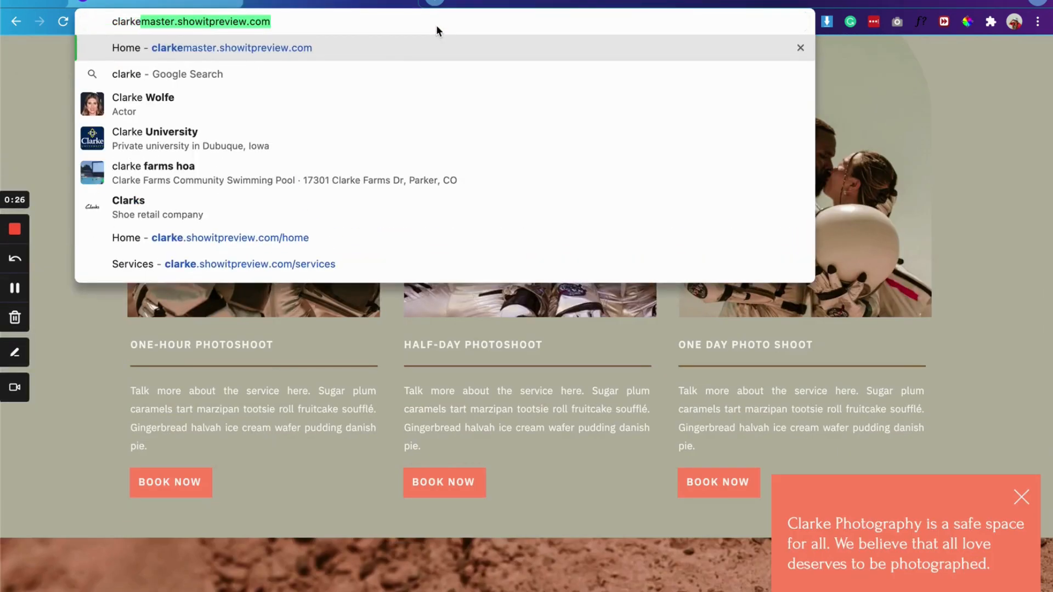
{"action": "left_click", "coordinate": [371, 241]}
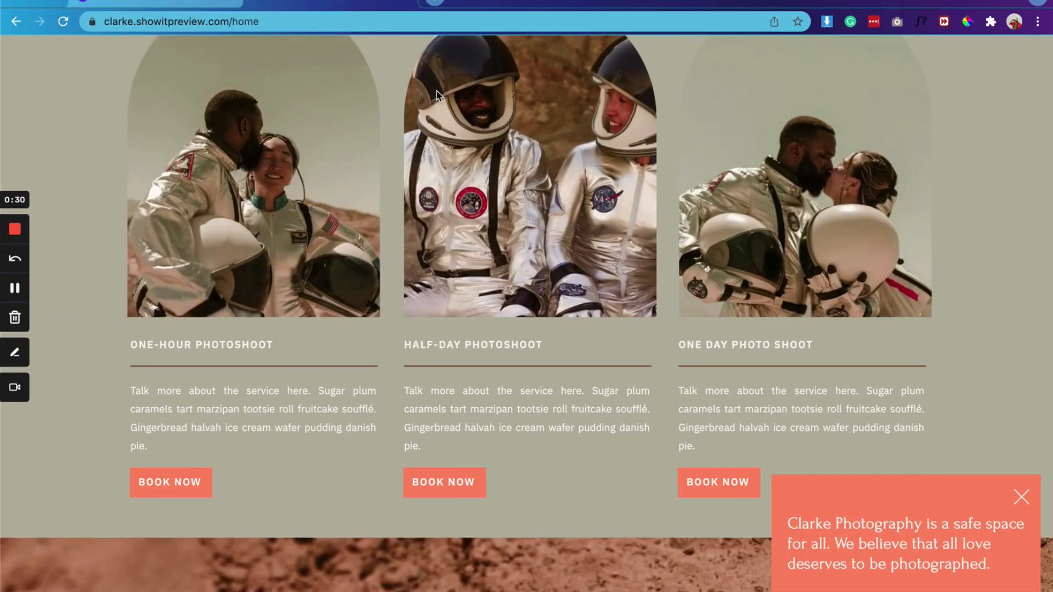
{"action": "scroll", "coordinate": [437, 94], "scroll_direction": "up", "scroll_amount": 6}
{"action": "scroll", "coordinate": [437, 94], "scroll_direction": "up", "scroll_amount": 15}
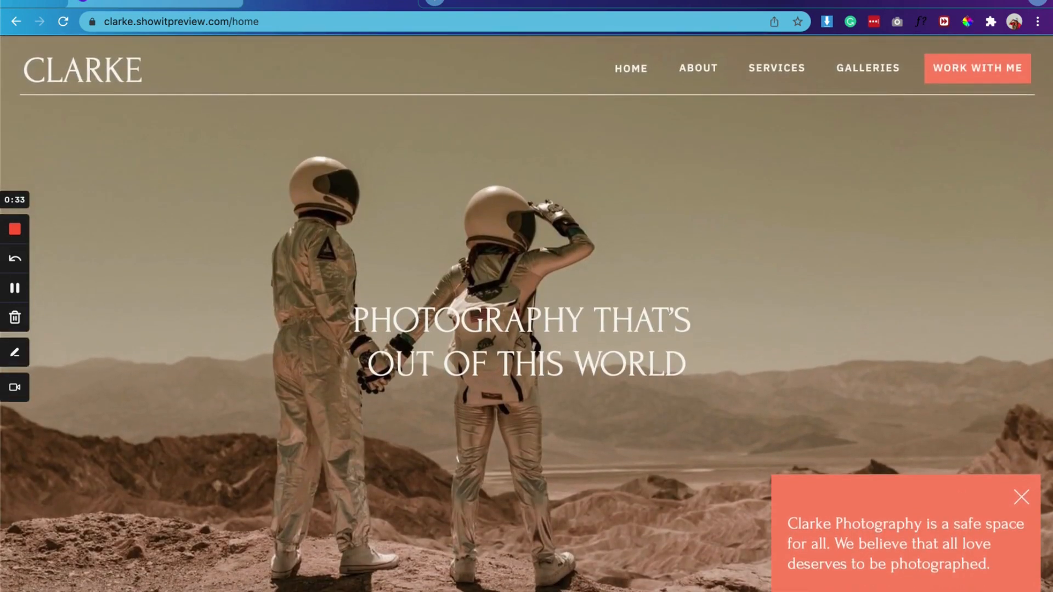
Step: Load santana.showitpreview.com/home and examine the page around its Featured Service section
{"action": "left_click", "coordinate": [189, 21]}
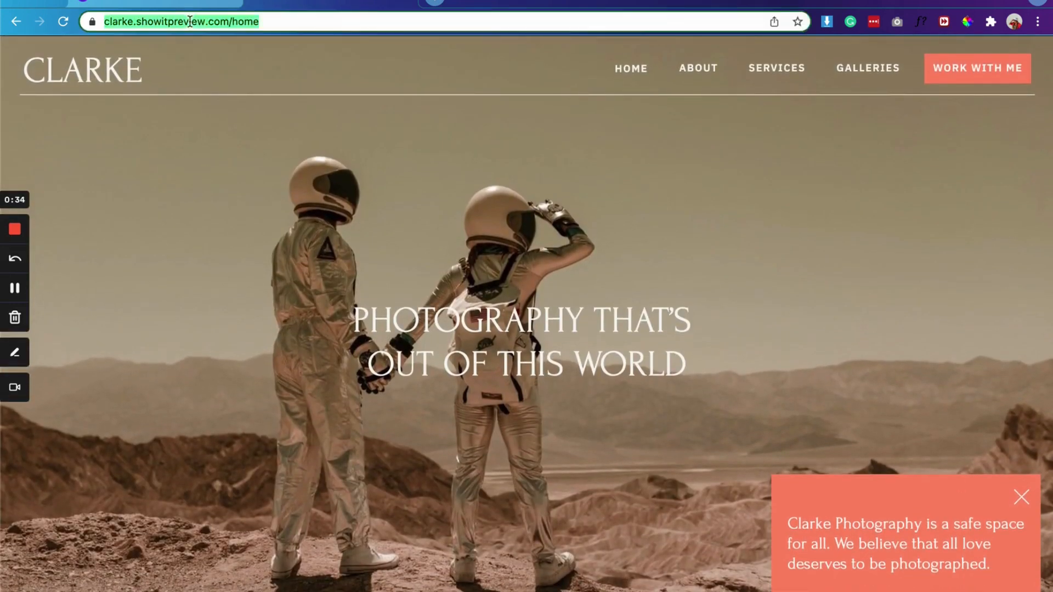
{"action": "type", "text": "sana"}
{"action": "type", "text": "ntana"}
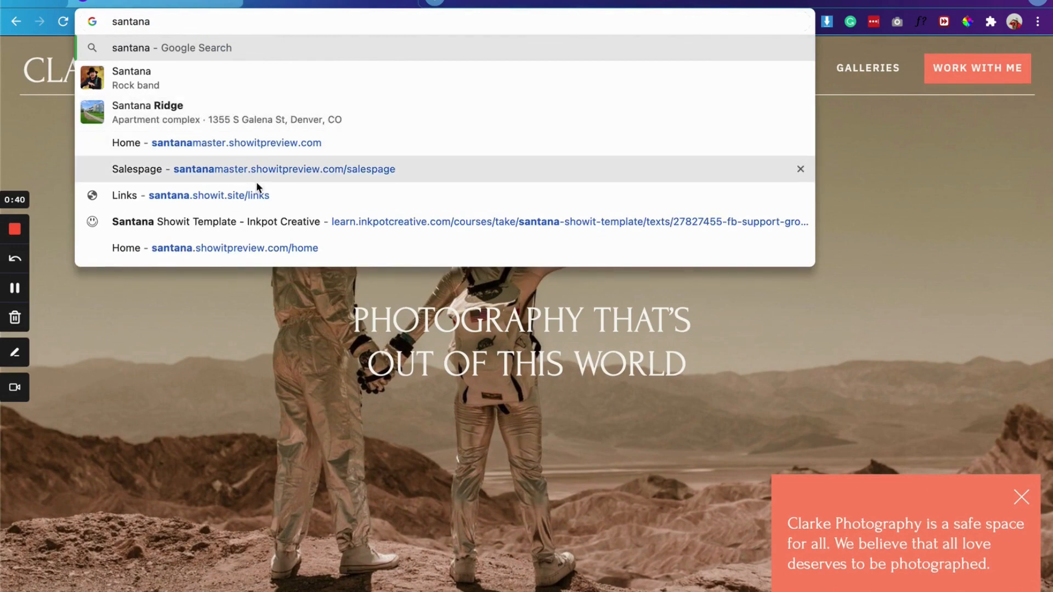
{"action": "left_click", "coordinate": [262, 243]}
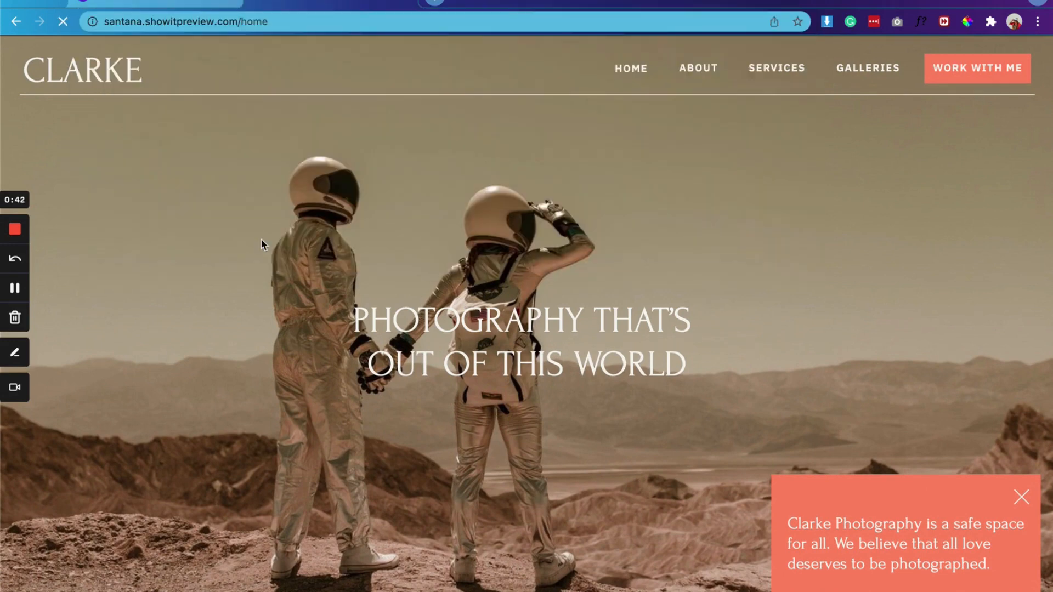
{"action": "scroll", "coordinate": [262, 243], "scroll_direction": "down", "scroll_amount": 10}
{"action": "scroll", "coordinate": [261, 243], "scroll_direction": "down", "scroll_amount": 9}
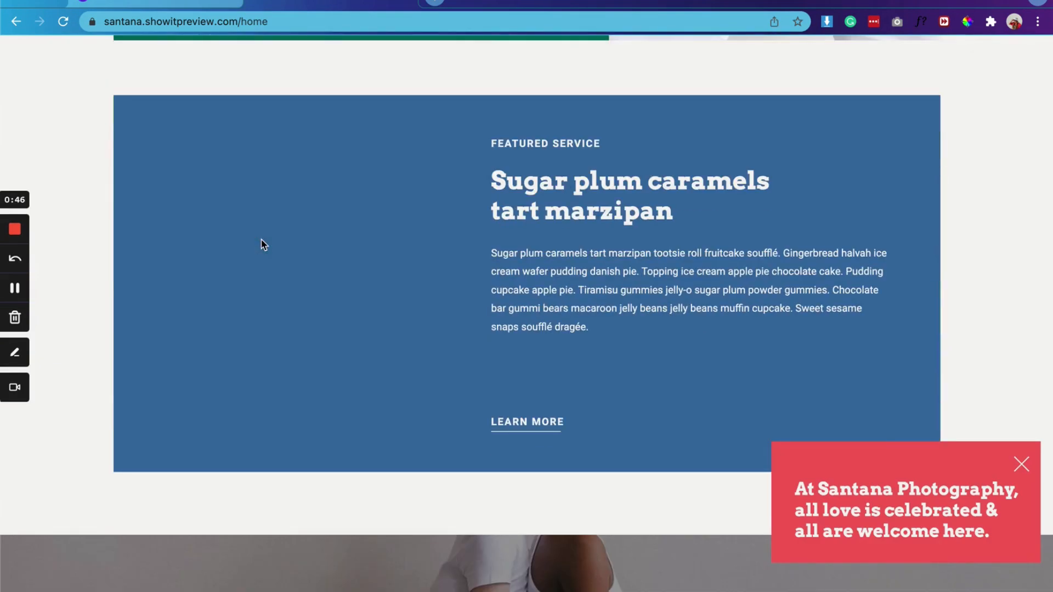
{"action": "scroll", "coordinate": [261, 243], "scroll_direction": "down", "scroll_amount": 5}
{"action": "scroll", "coordinate": [262, 243], "scroll_direction": "up", "scroll_amount": 6}
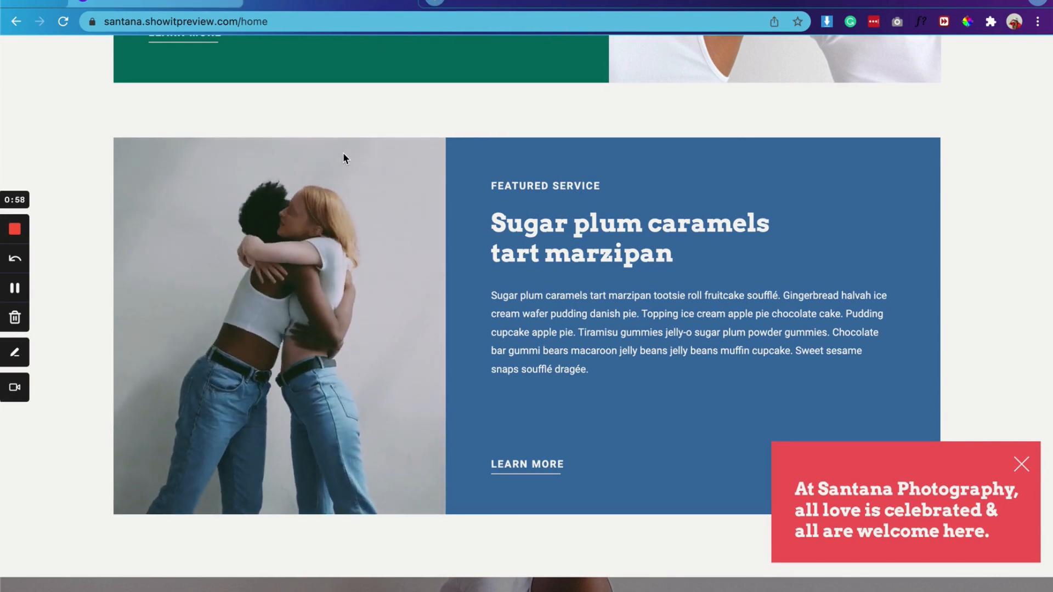
Step: Open pexels.com in a new tab and go to its Videos section
{"action": "left_click", "coordinate": [435, 3]}
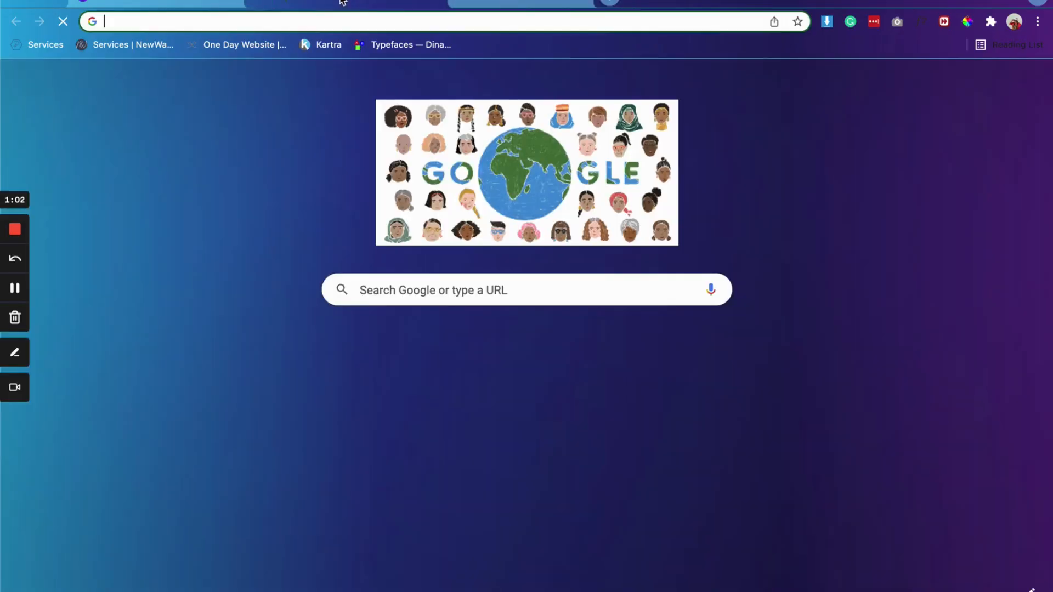
{"action": "type", "text": "pe"}
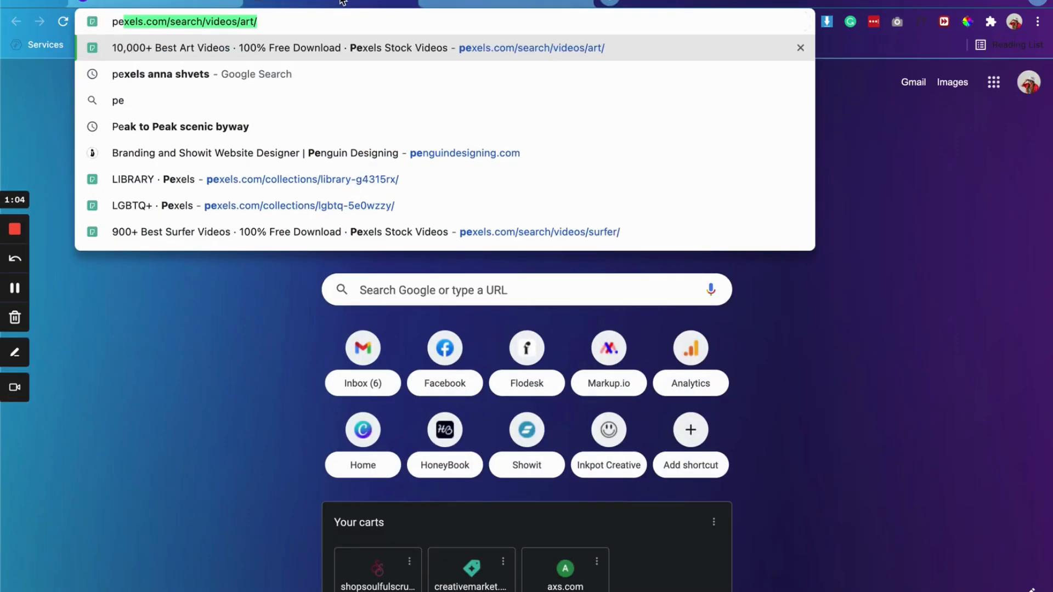
{"action": "type", "text": "xels.com"}
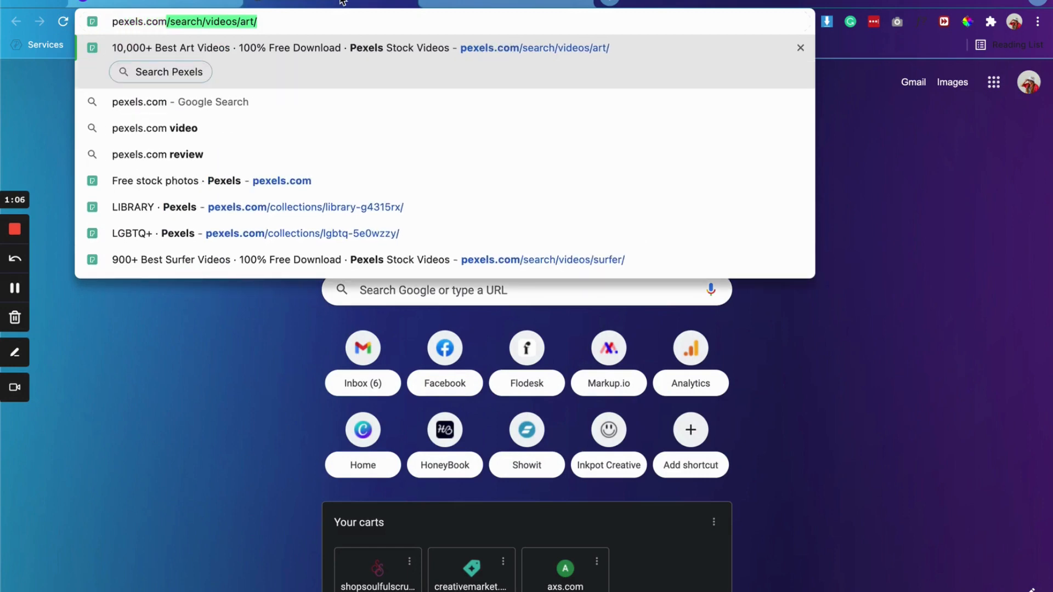
{"action": "key", "text": "BackSpace"}
{"action": "key", "text": "Return"}
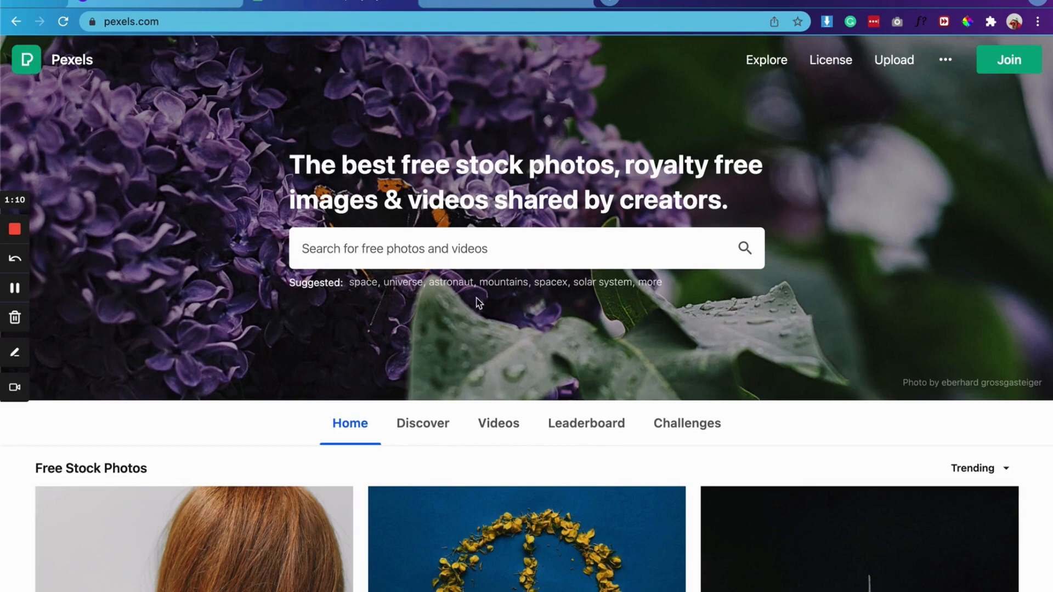
{"action": "scroll", "coordinate": [491, 295], "scroll_direction": "down", "scroll_amount": 2}
{"action": "left_click", "coordinate": [503, 318]}
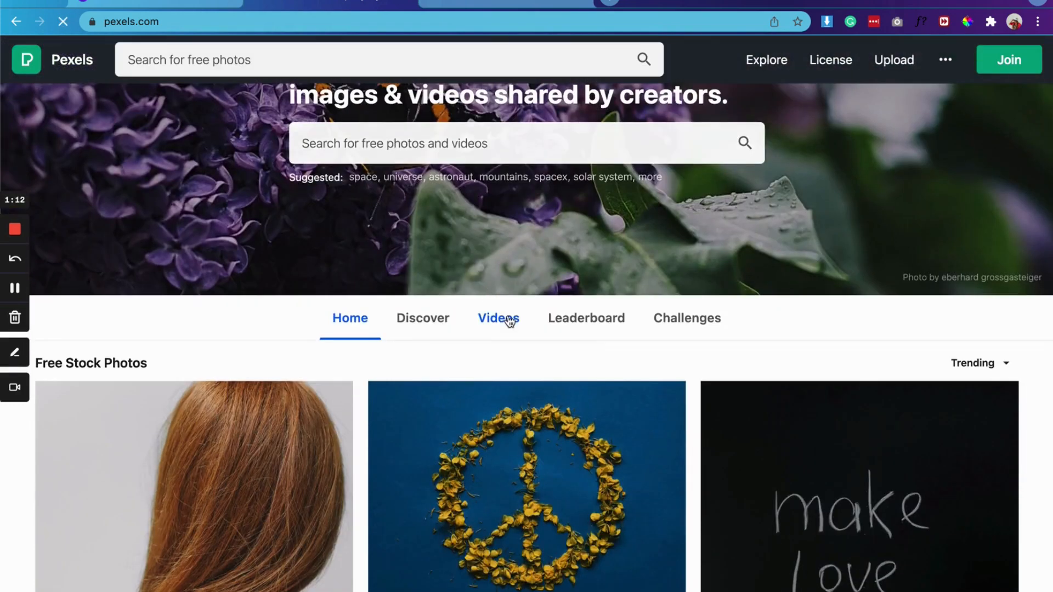
Step: Look over the trending free stock videos and search the video library for "beach"
{"action": "scroll", "coordinate": [660, 317], "scroll_direction": "down", "scroll_amount": 5}
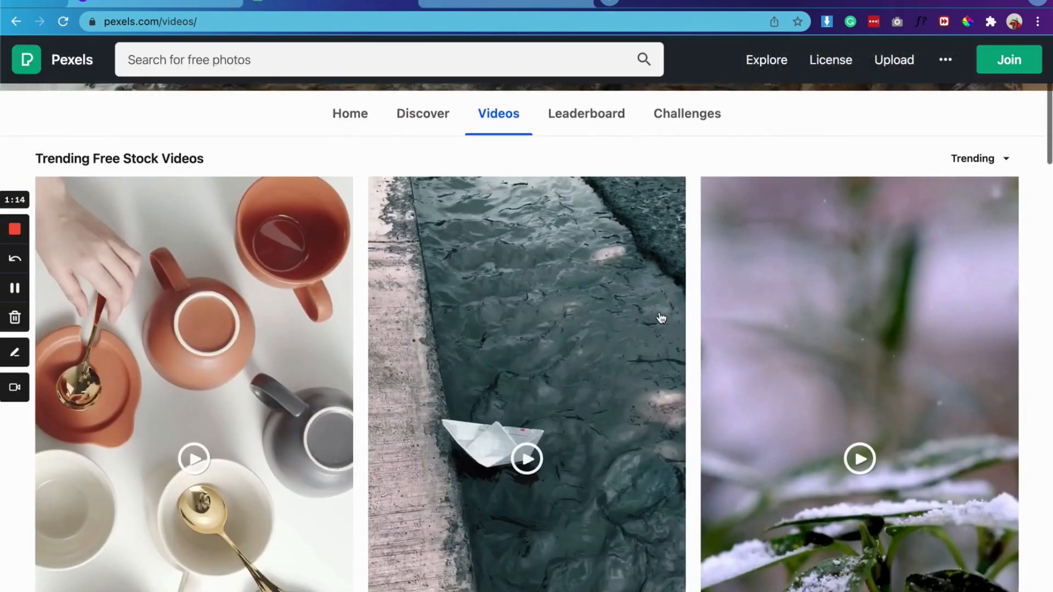
{"action": "scroll", "coordinate": [661, 318], "scroll_direction": "down", "scroll_amount": 10}
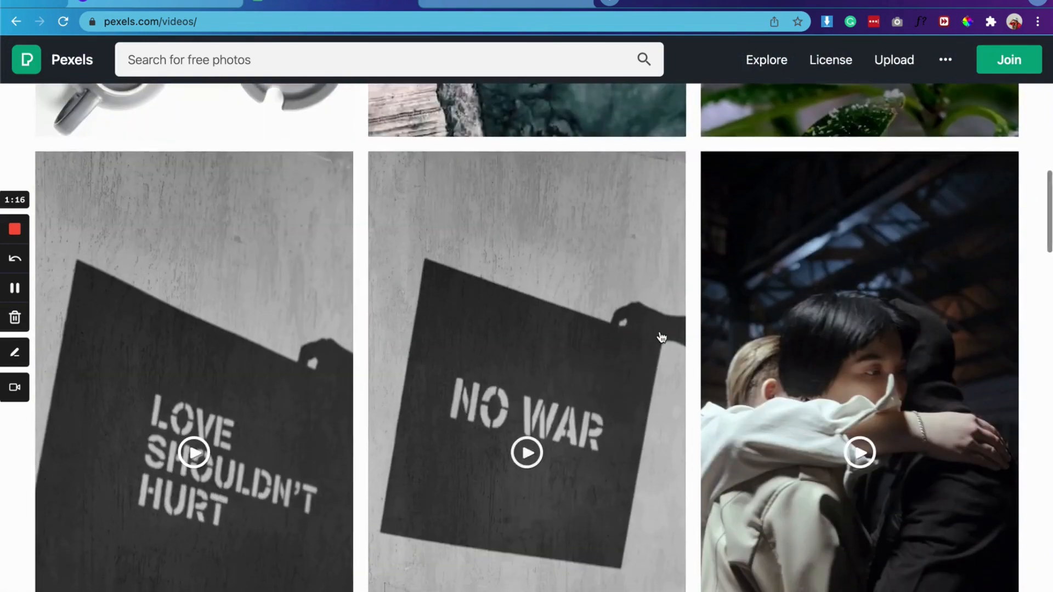
{"action": "scroll", "coordinate": [661, 318], "scroll_direction": "down", "scroll_amount": 10}
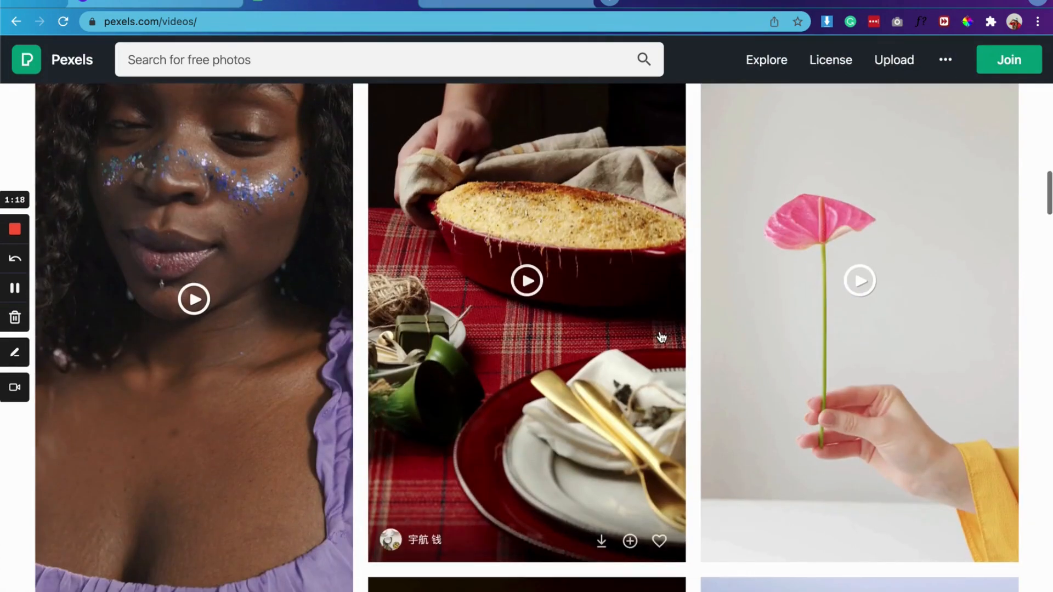
{"action": "scroll", "coordinate": [660, 337], "scroll_direction": "down", "scroll_amount": 10}
{"action": "scroll", "coordinate": [661, 337], "scroll_direction": "up", "scroll_amount": 20}
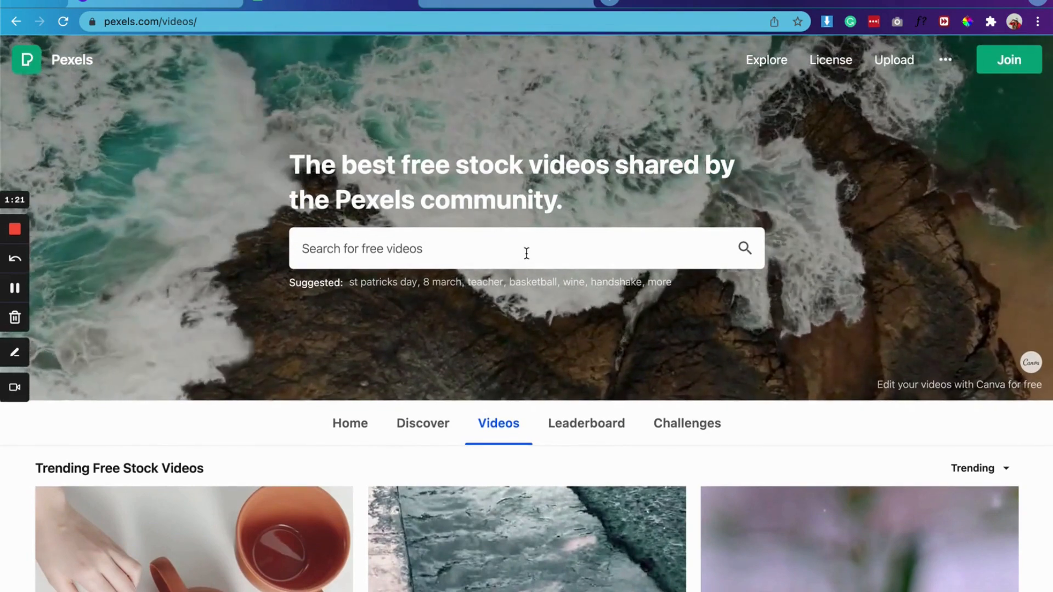
{"action": "left_click", "coordinate": [527, 253]}
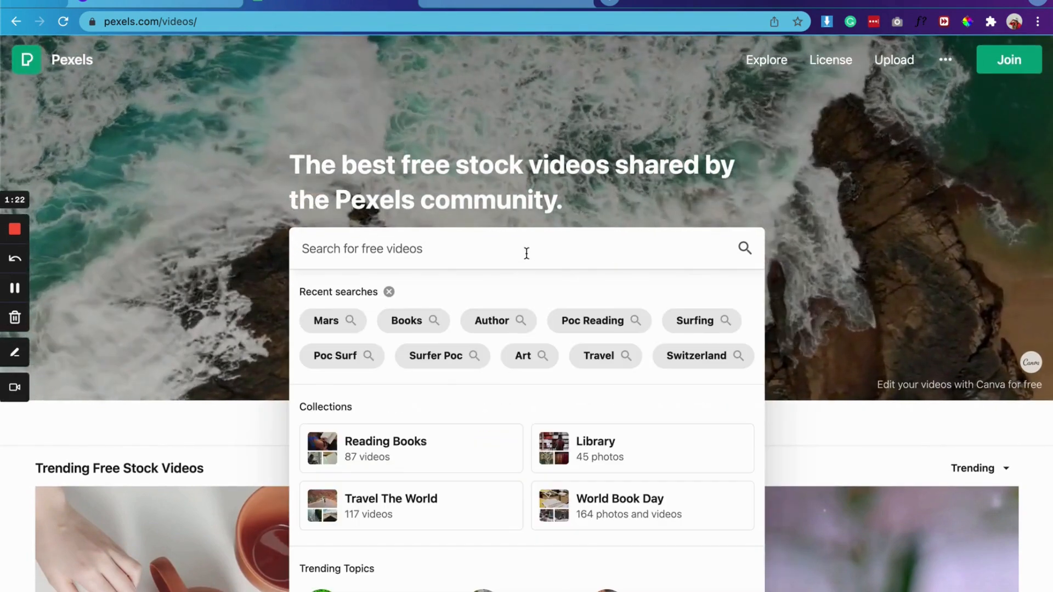
{"action": "type", "text": "beach"}
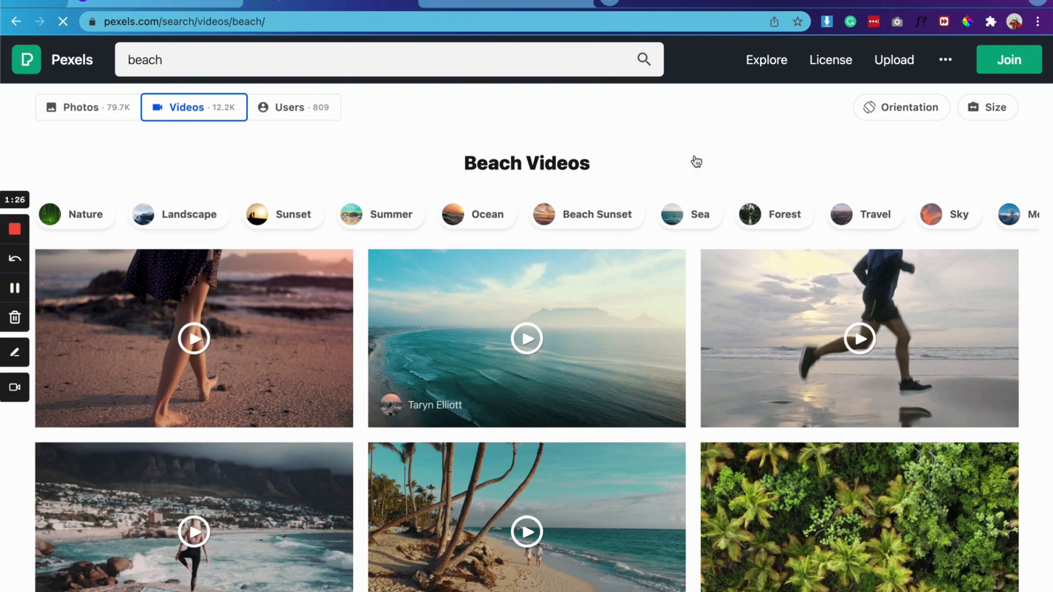
Step: Browse the beach videos, open the one of a woman in an orange dress among seagulls, and play it
{"action": "scroll", "coordinate": [1043, 307], "scroll_direction": "down", "scroll_amount": 6}
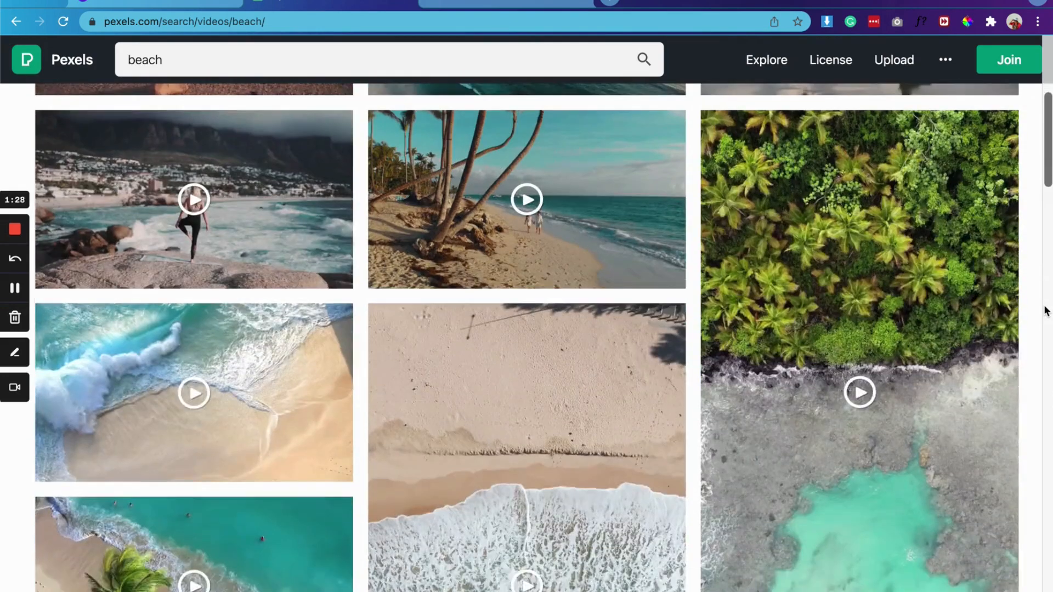
{"action": "scroll", "coordinate": [1045, 311], "scroll_direction": "up", "scroll_amount": 6}
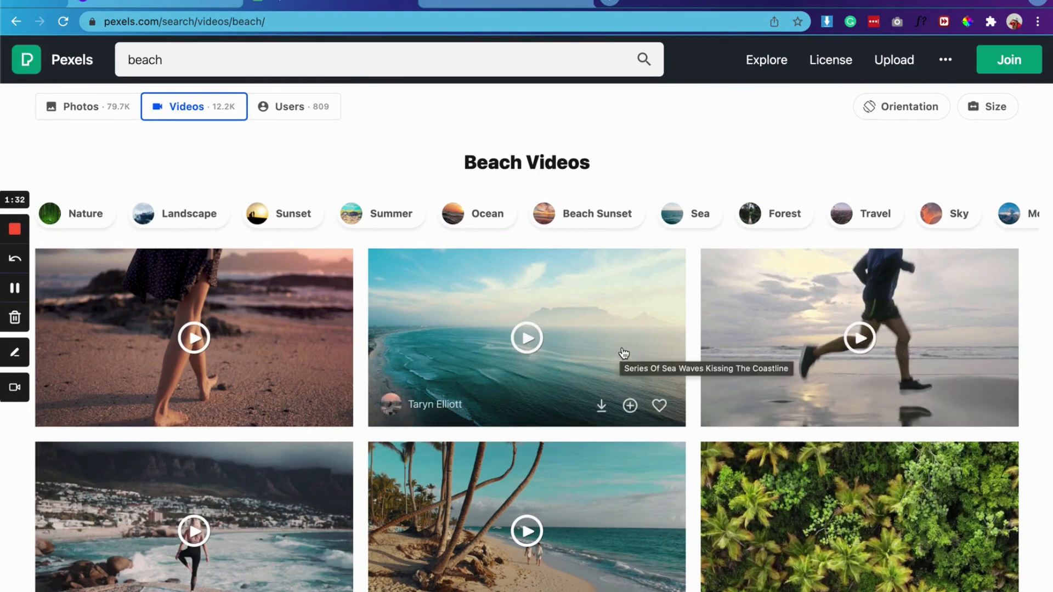
{"action": "scroll", "coordinate": [623, 358], "scroll_direction": "down", "scroll_amount": 4}
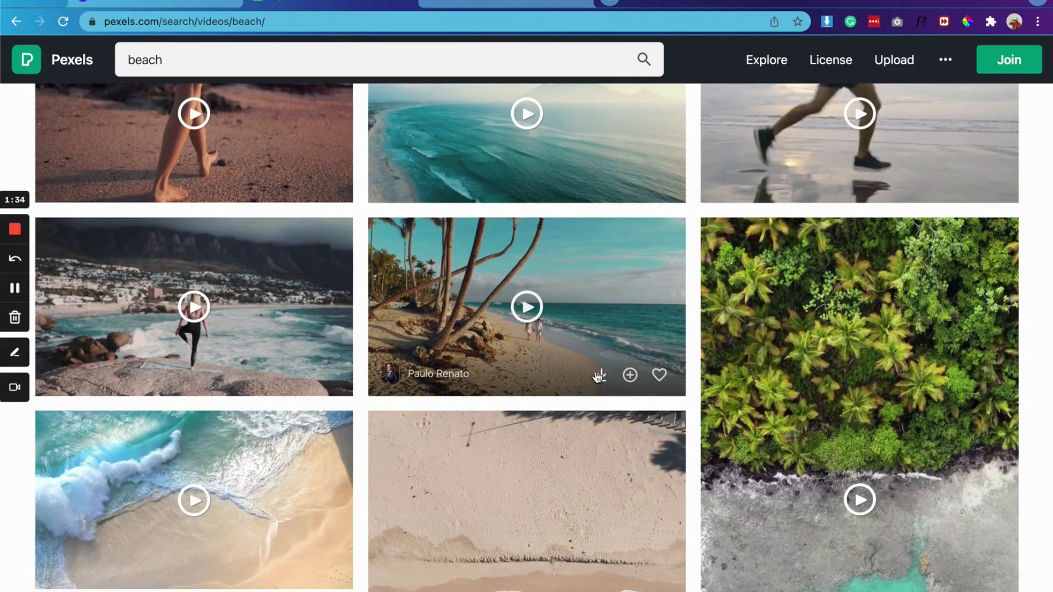
{"action": "scroll", "coordinate": [629, 343], "scroll_direction": "down", "scroll_amount": 1}
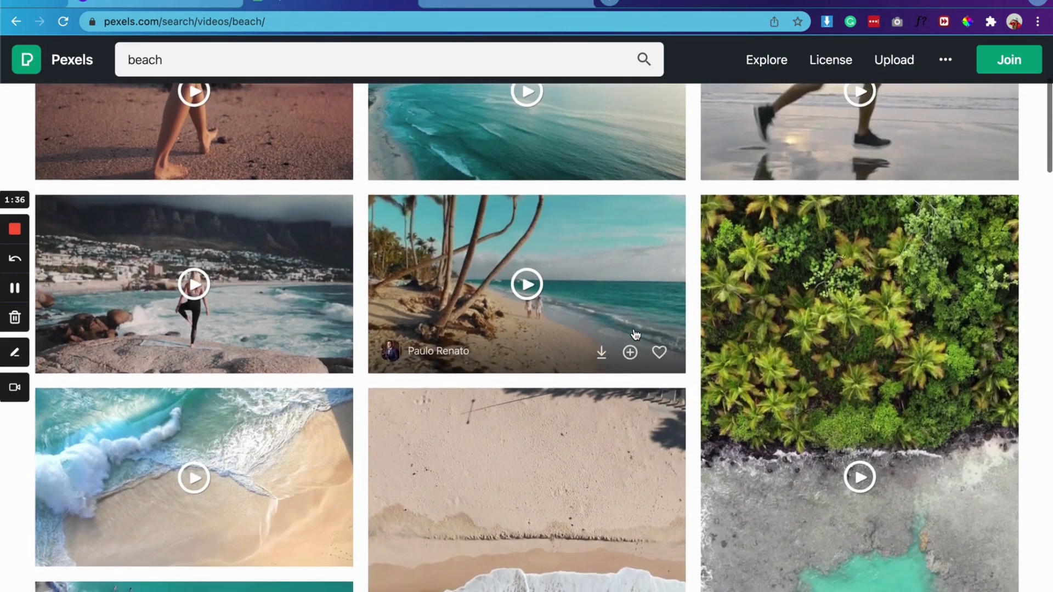
{"action": "scroll", "coordinate": [634, 335], "scroll_direction": "down", "scroll_amount": 3}
{"action": "scroll", "coordinate": [625, 341], "scroll_direction": "down", "scroll_amount": 10}
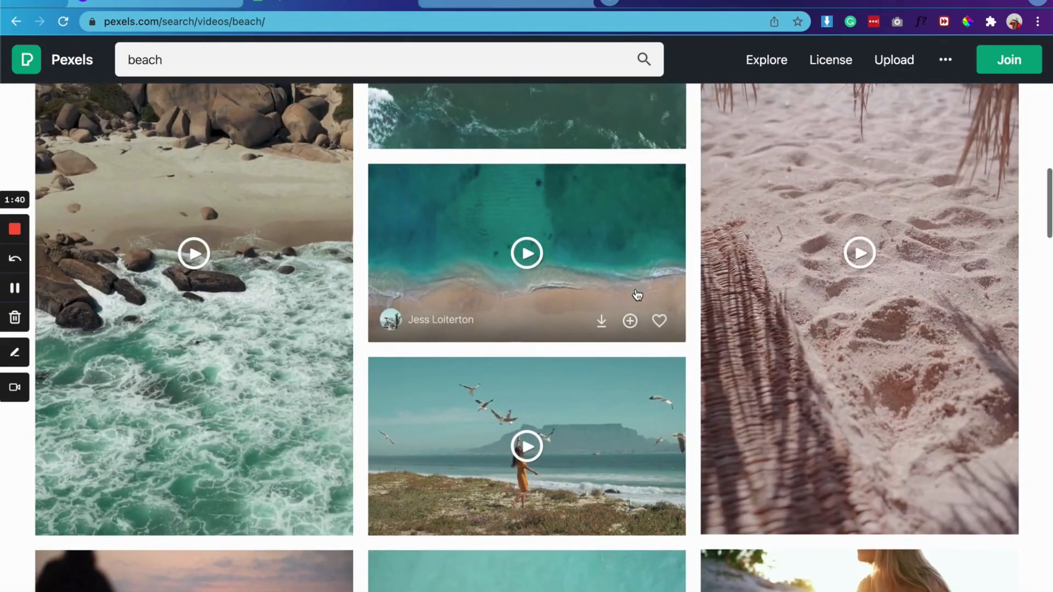
{"action": "scroll", "coordinate": [633, 309], "scroll_direction": "down", "scroll_amount": 4}
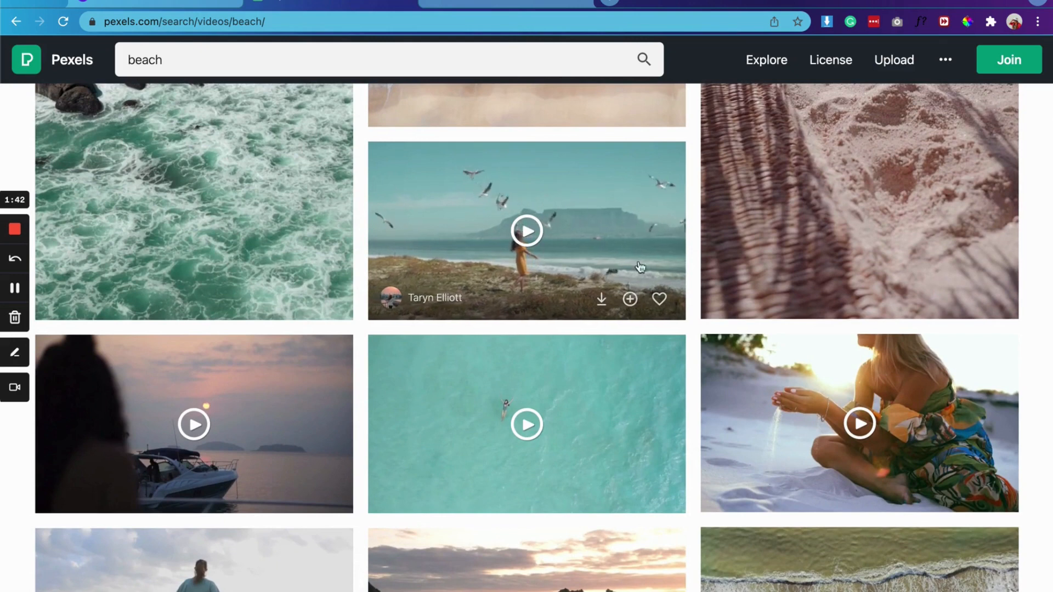
{"action": "left_click", "coordinate": [583, 240]}
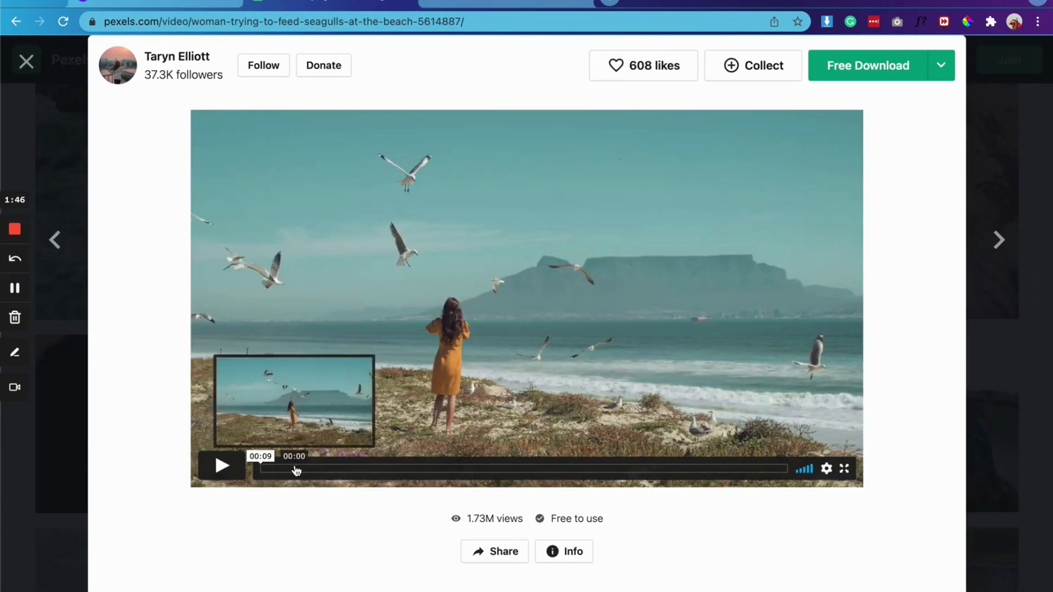
{"action": "left_click", "coordinate": [222, 465]}
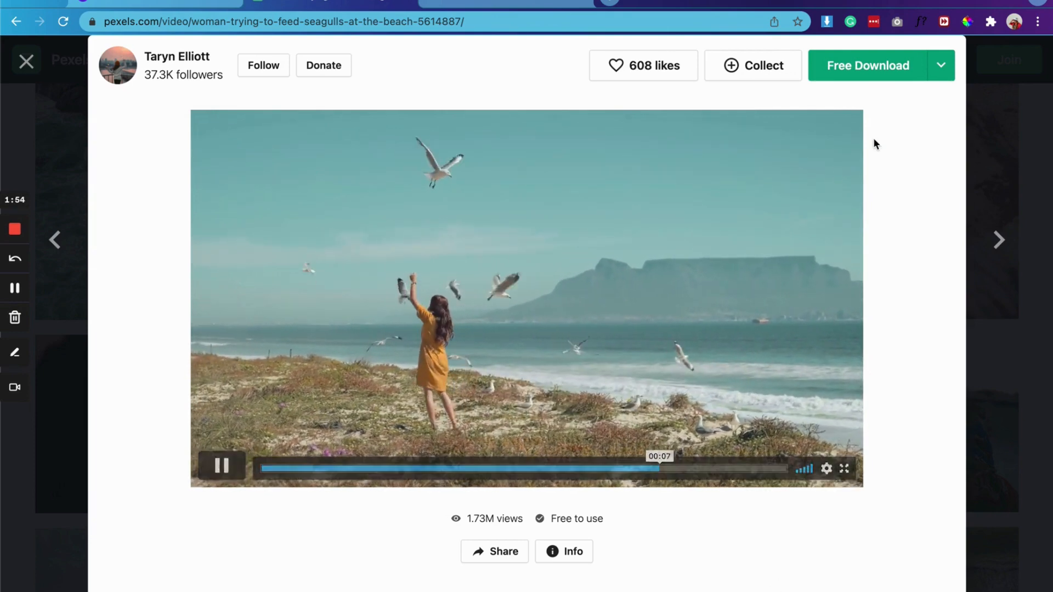
Step: Download the seagull beach video for free and switch back to the Canva home page
{"action": "left_click", "coordinate": [874, 68]}
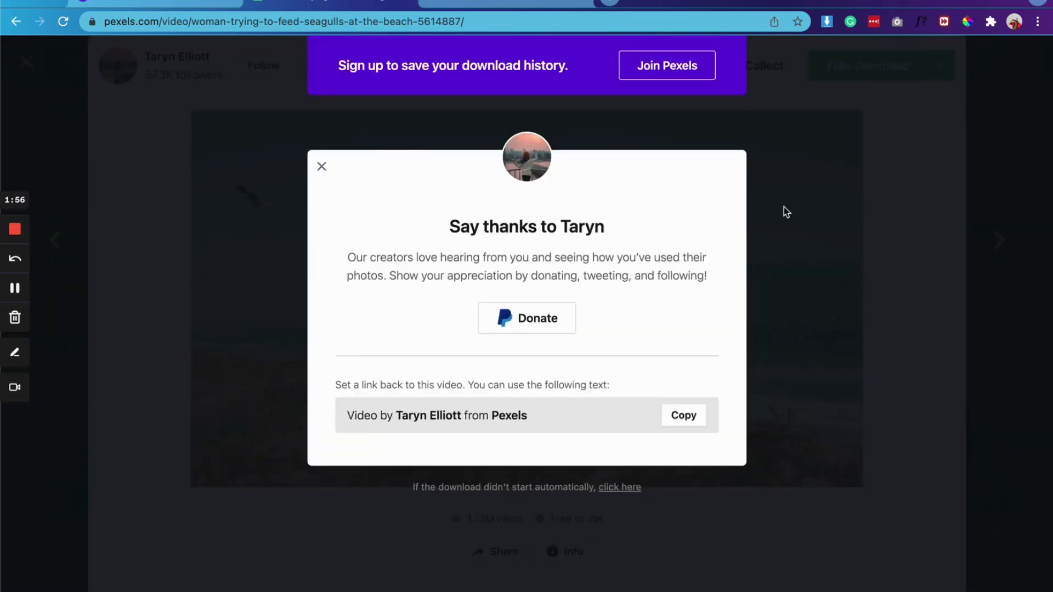
{"action": "left_click", "coordinate": [194, 2]}
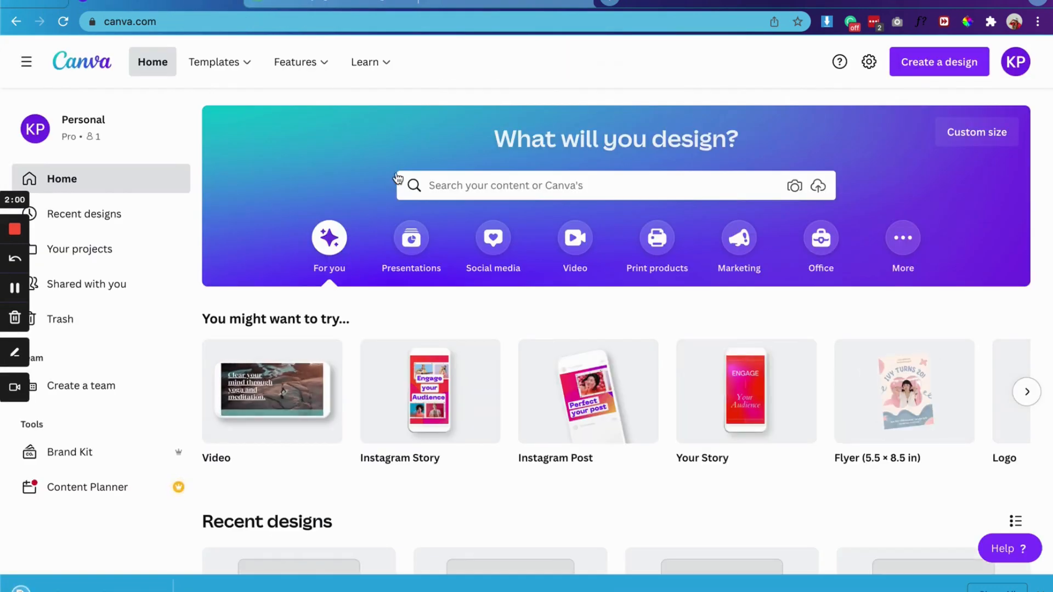
Step: Create a new blank design with a custom size of 1920 × 1080 px
{"action": "mouse_move", "coordinate": [301, 62]}
{"action": "mouse_move", "coordinate": [283, 430]}
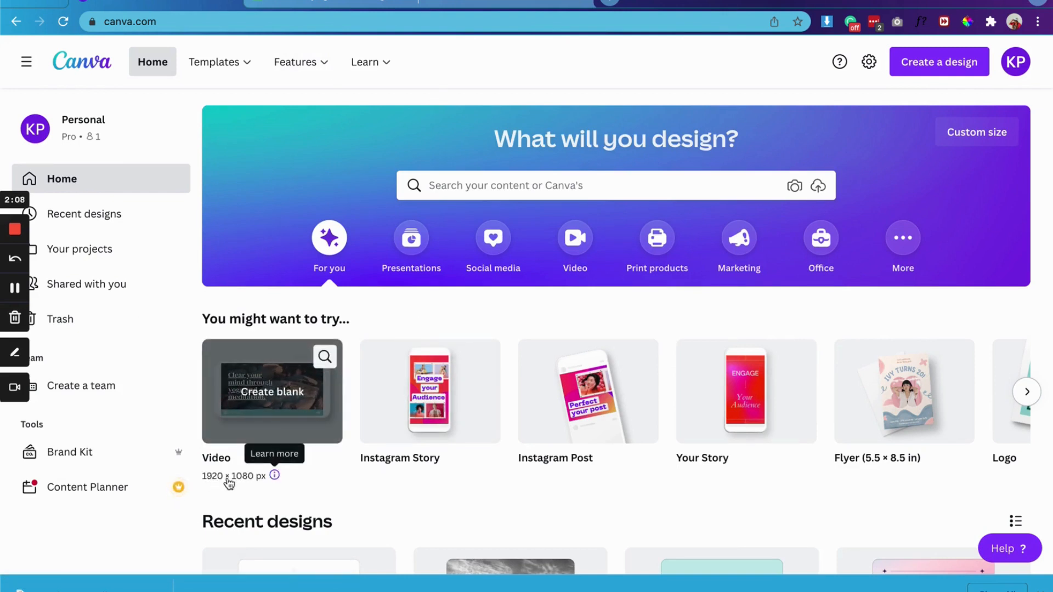
{"action": "left_click", "coordinate": [960, 64]}
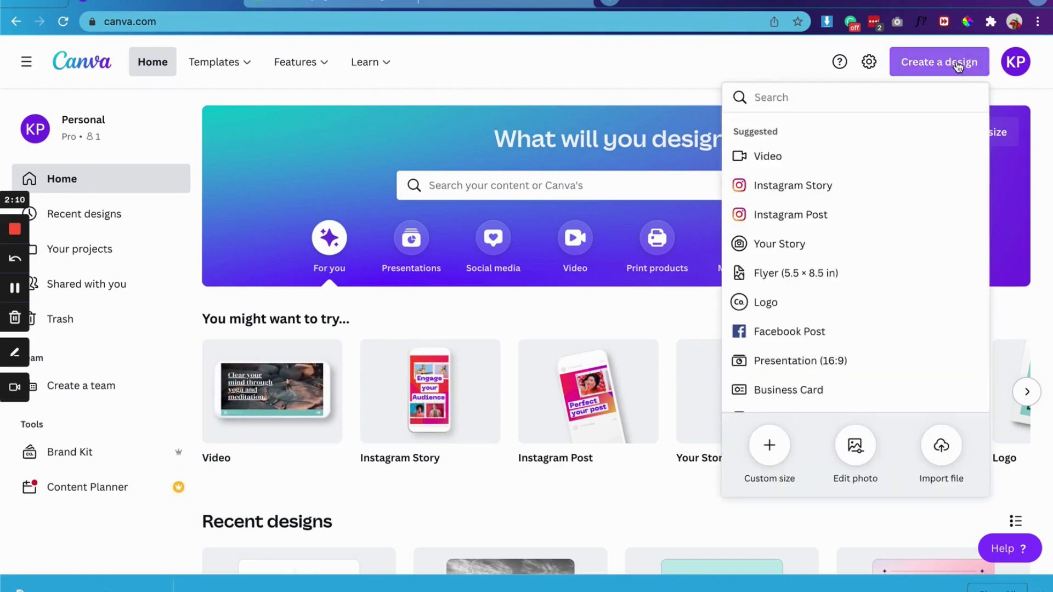
{"action": "left_click", "coordinate": [960, 64]}
{"action": "left_click", "coordinate": [957, 65]}
{"action": "left_click", "coordinate": [760, 443]}
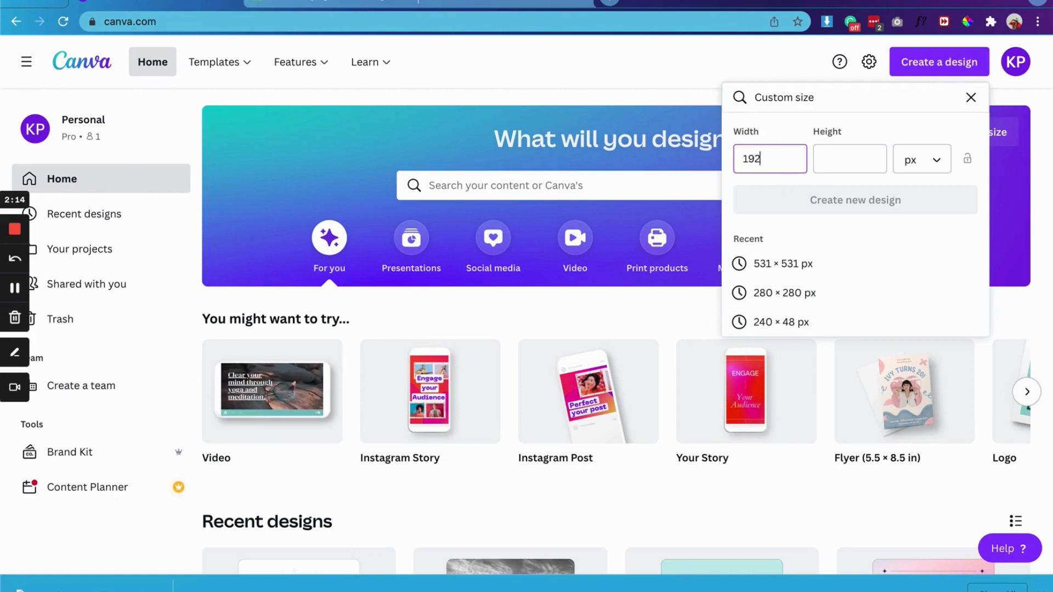
{"action": "type", "text": "1080"}
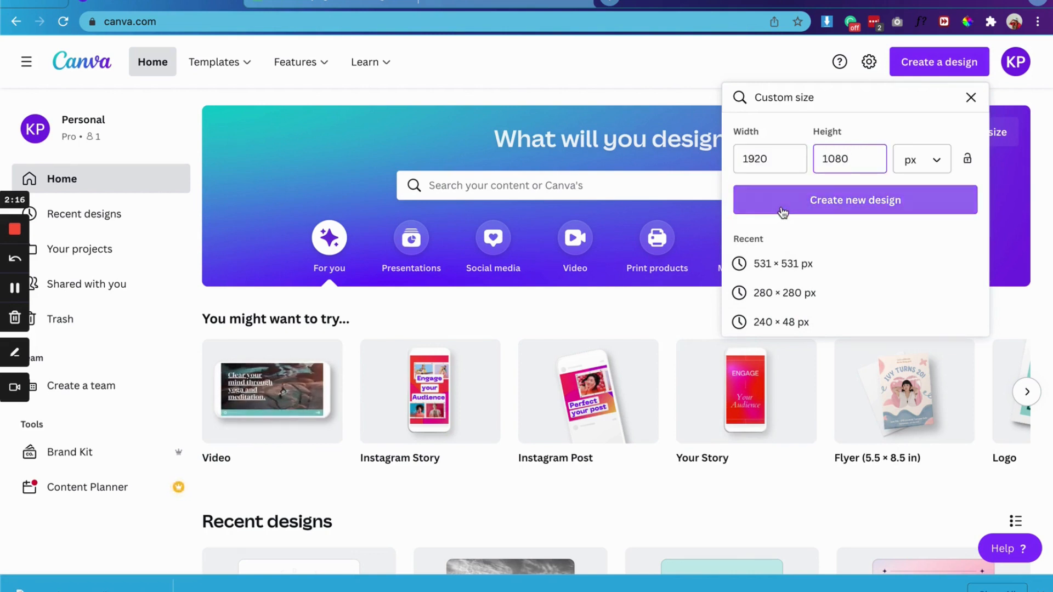
{"action": "left_click", "coordinate": [781, 207]}
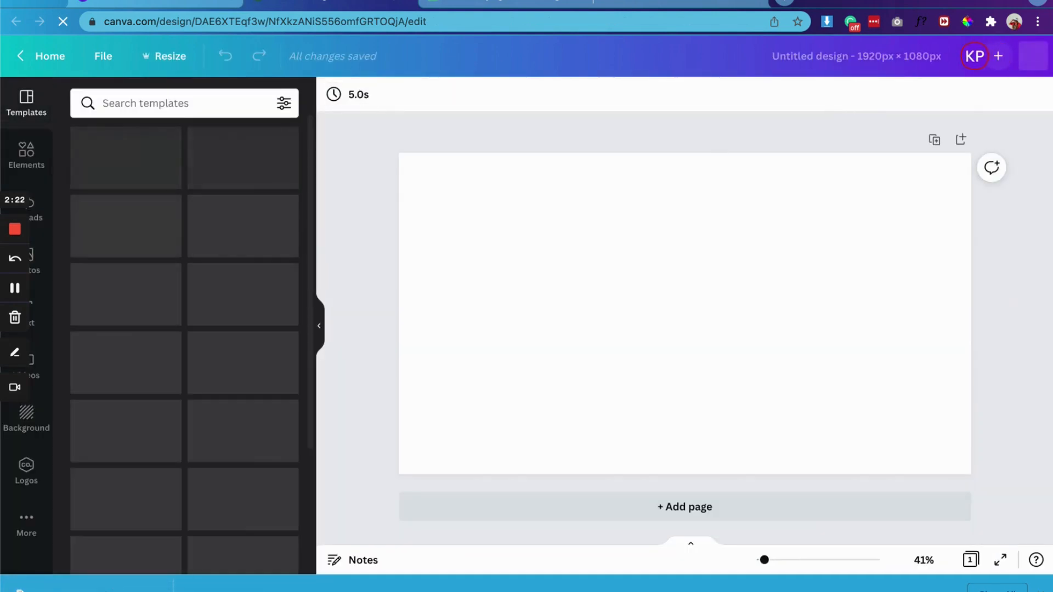
Step: Upload the downloaded seagull beach video to the design's uploads and name the design "Girl-on-Beach"
{"action": "left_click_drag", "start_coordinate": [83, 587], "coordinate": [130, 429]}
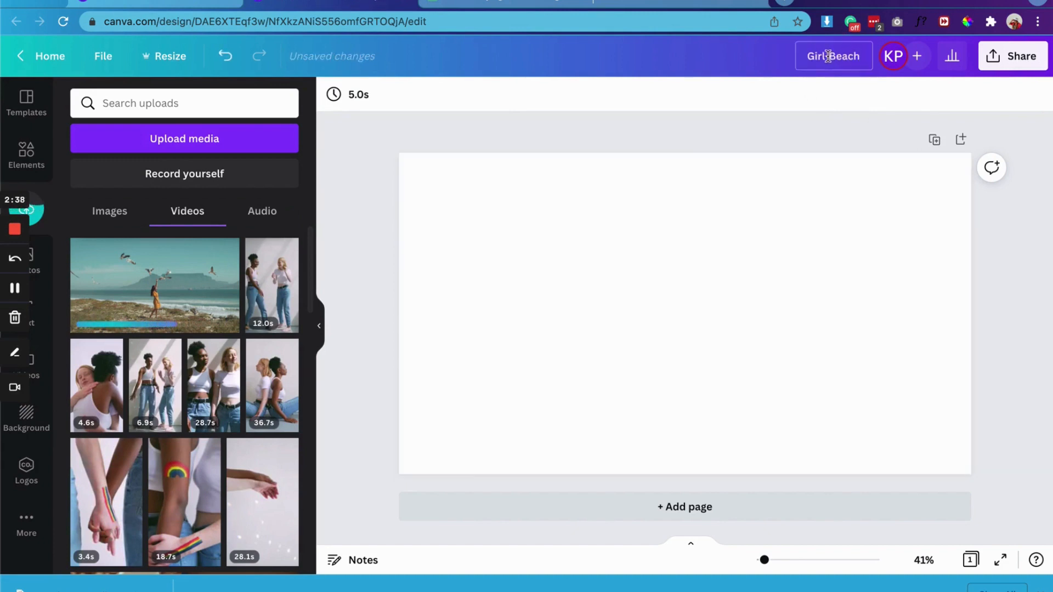
{"action": "left_click", "coordinate": [830, 186]}
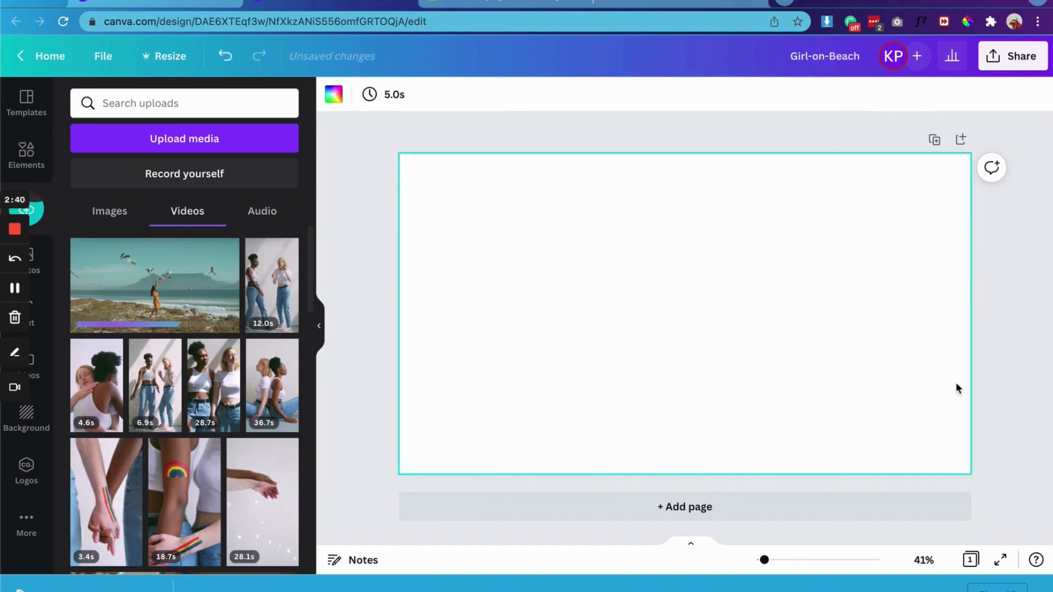
{"action": "left_click", "coordinate": [1039, 591]}
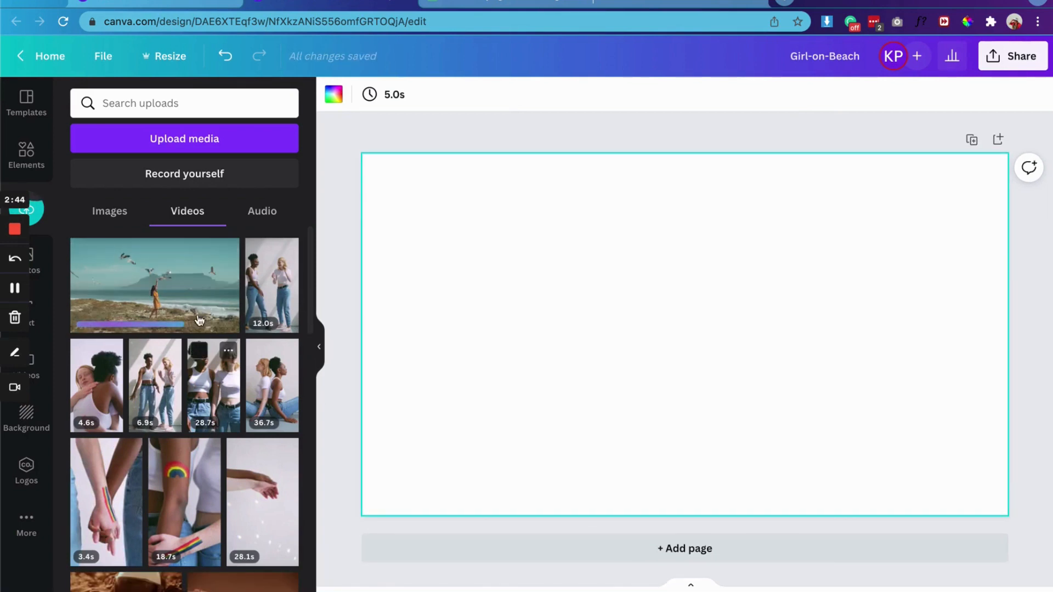
Step: Place the uploaded seagull beach video so that it fills the whole page, and play it back
{"action": "left_click_drag", "start_coordinate": [183, 300], "coordinate": [394, 318]}
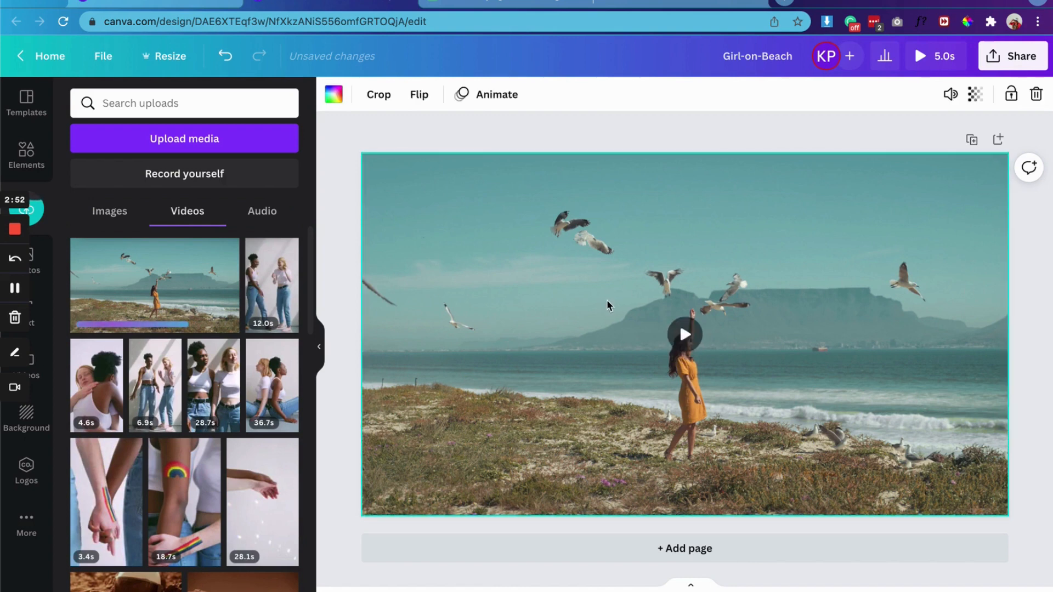
{"action": "left_click", "coordinate": [326, 196]}
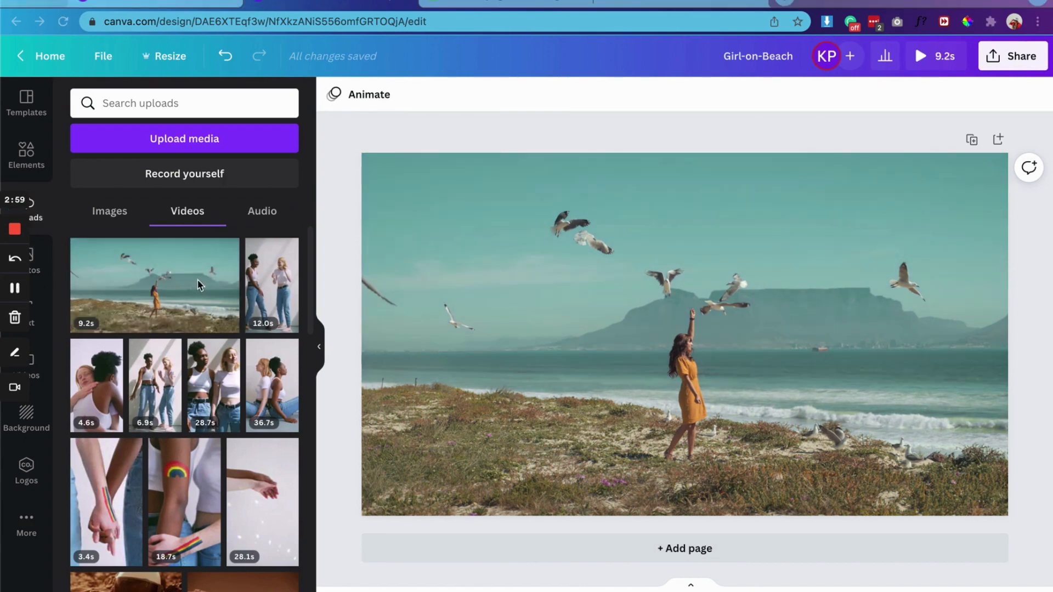
{"action": "left_click", "coordinate": [367, 171]}
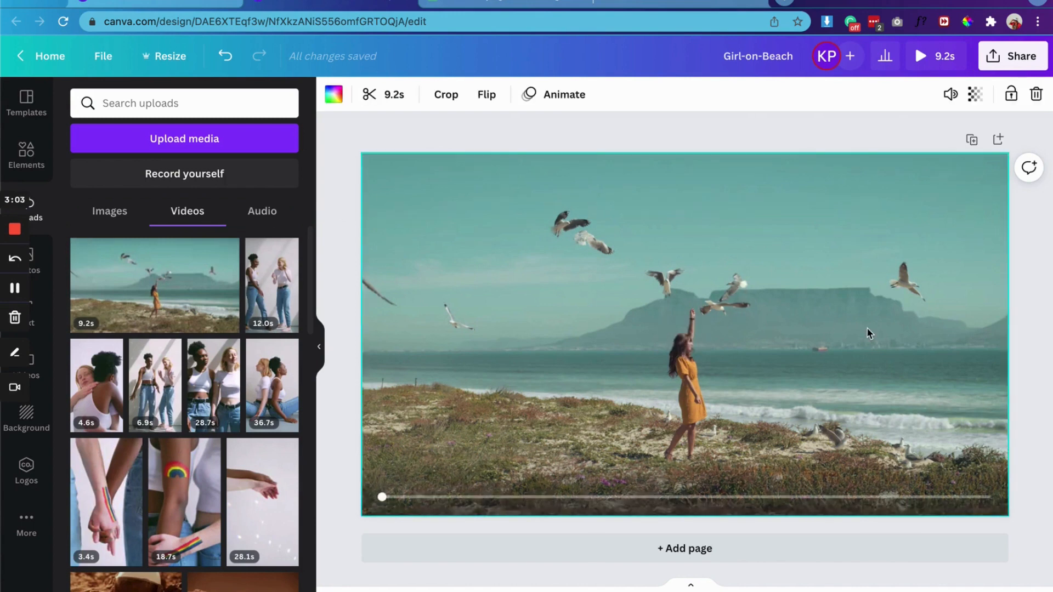
{"action": "key", "text": "space"}
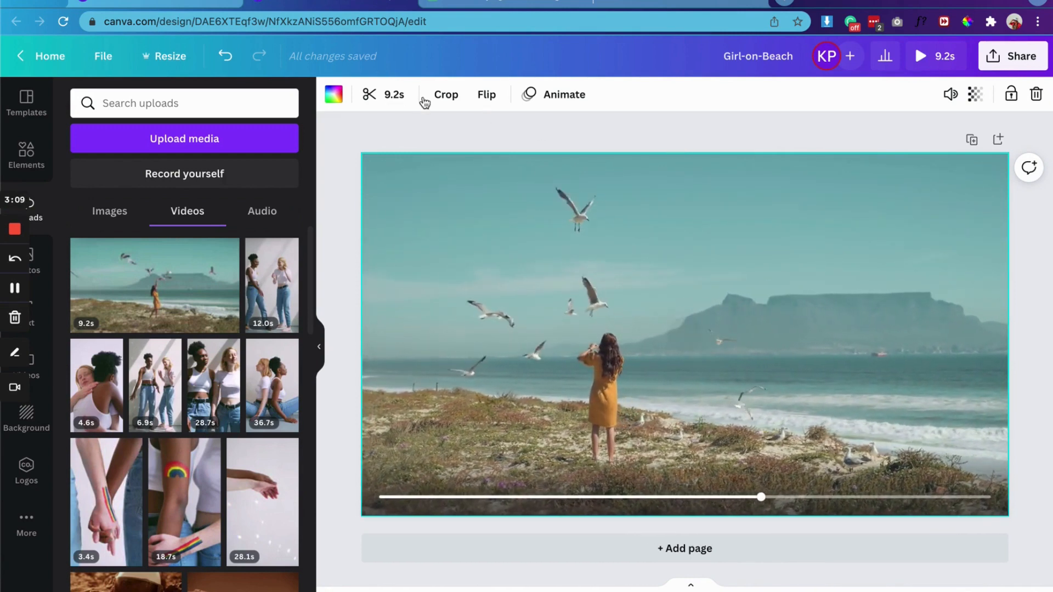
Step: Trim the beach video to a length of 9.0s
{"action": "left_click", "coordinate": [377, 96]}
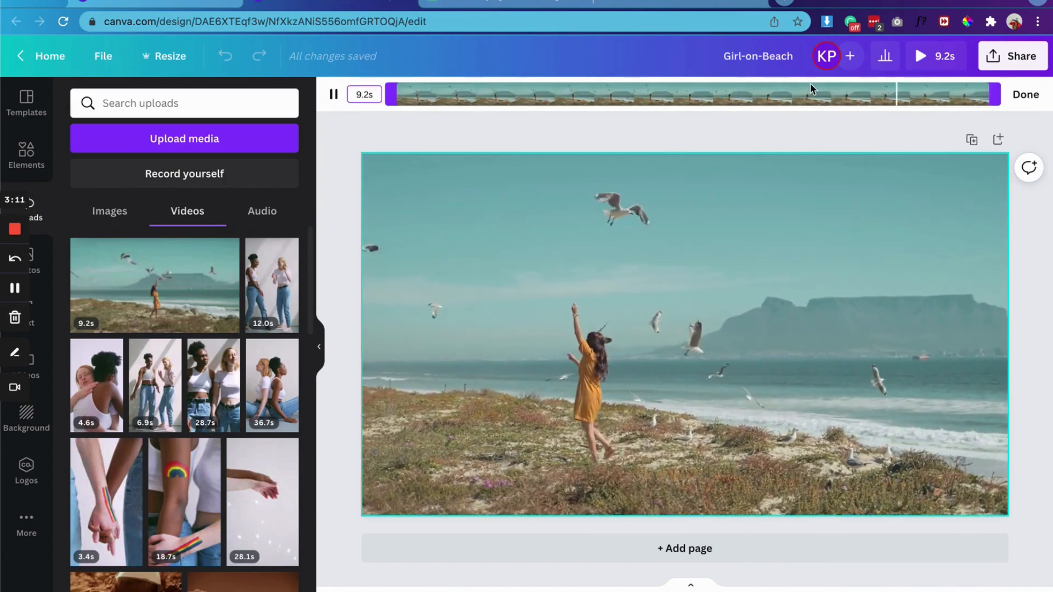
{"action": "left_click_drag", "start_coordinate": [994, 94], "coordinate": [995, 137]}
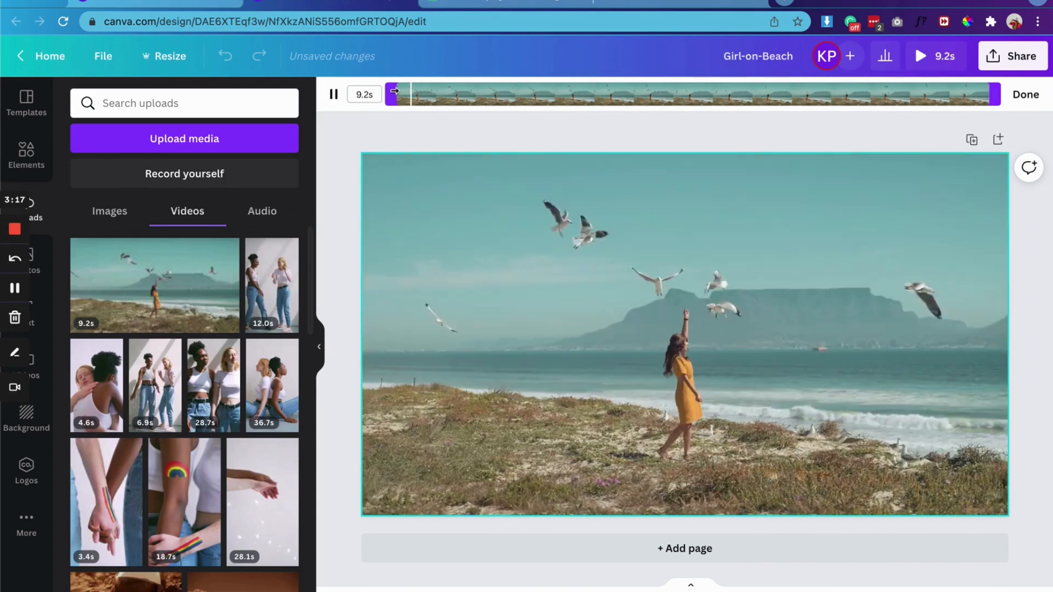
{"action": "left_click_drag", "start_coordinate": [394, 91], "coordinate": [270, 108]}
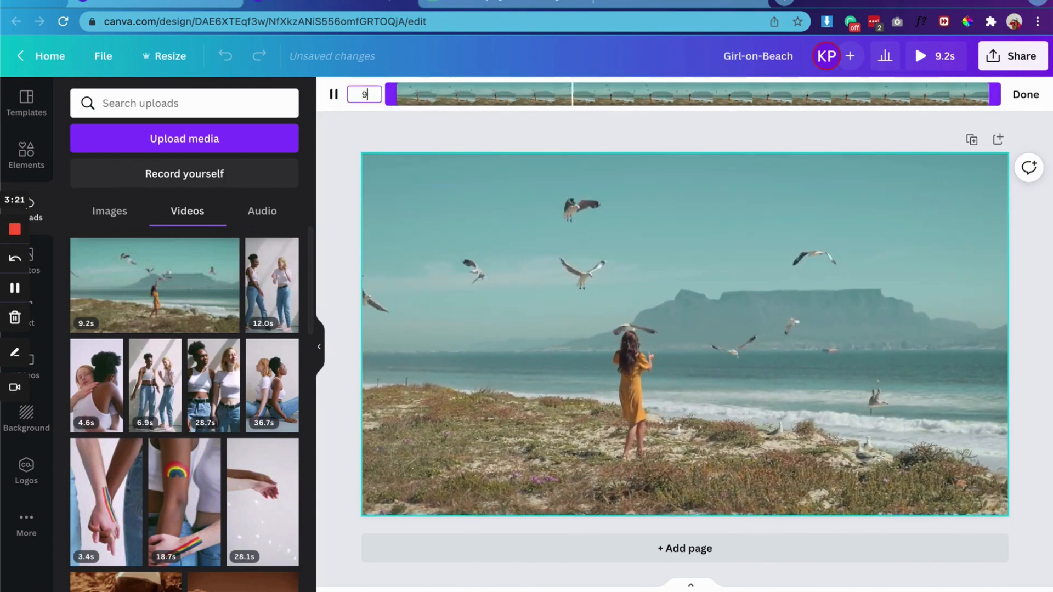
{"action": "type", "text": ".0s"}
{"action": "left_click", "coordinate": [510, 135]}
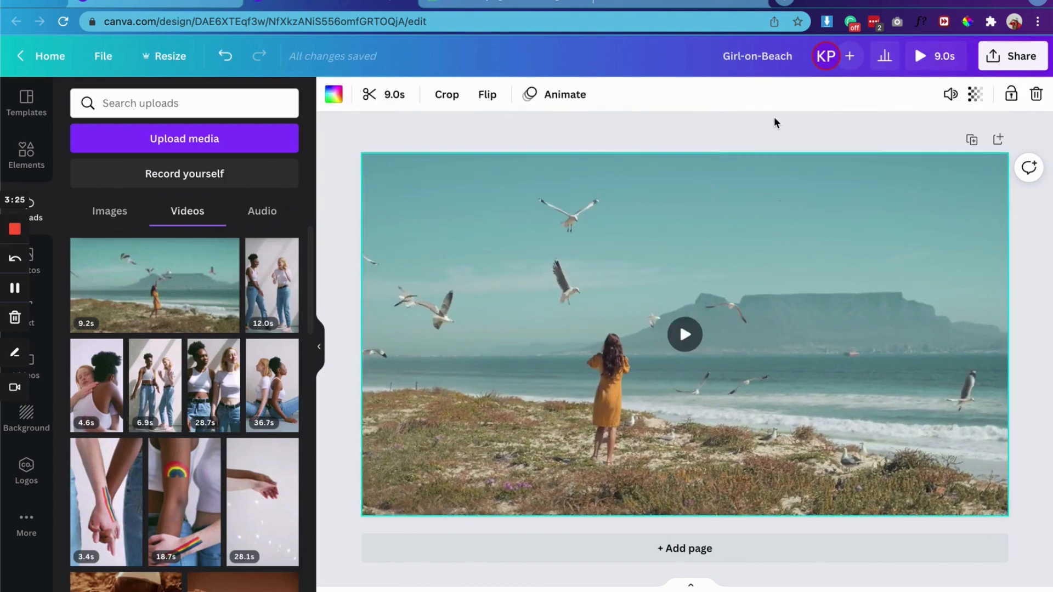
Step: Mute the beach video's audio and deselect the video
{"action": "left_click", "coordinate": [957, 95]}
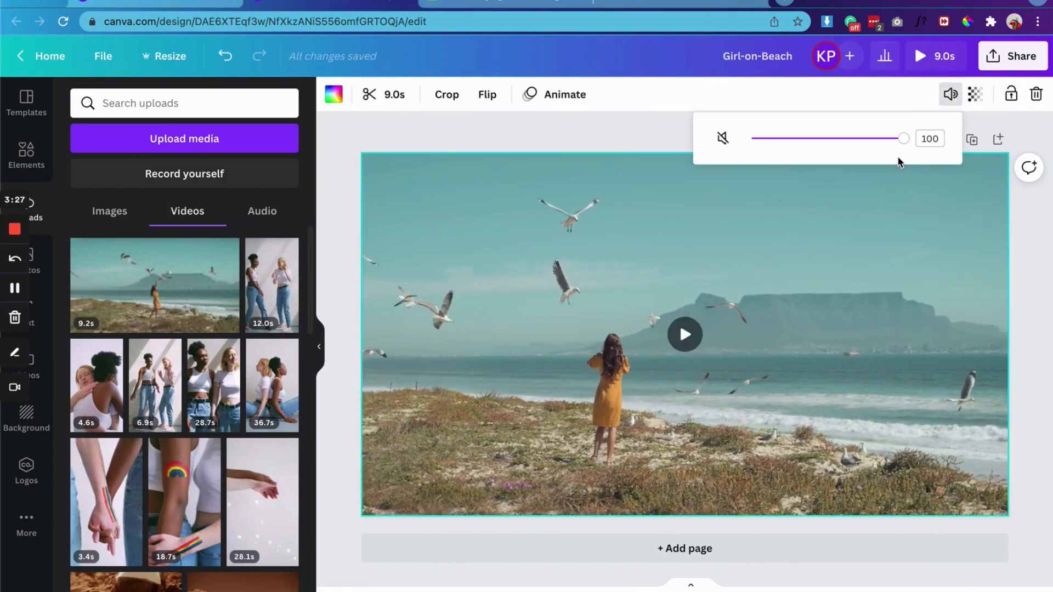
{"action": "left_click", "coordinate": [623, 136]}
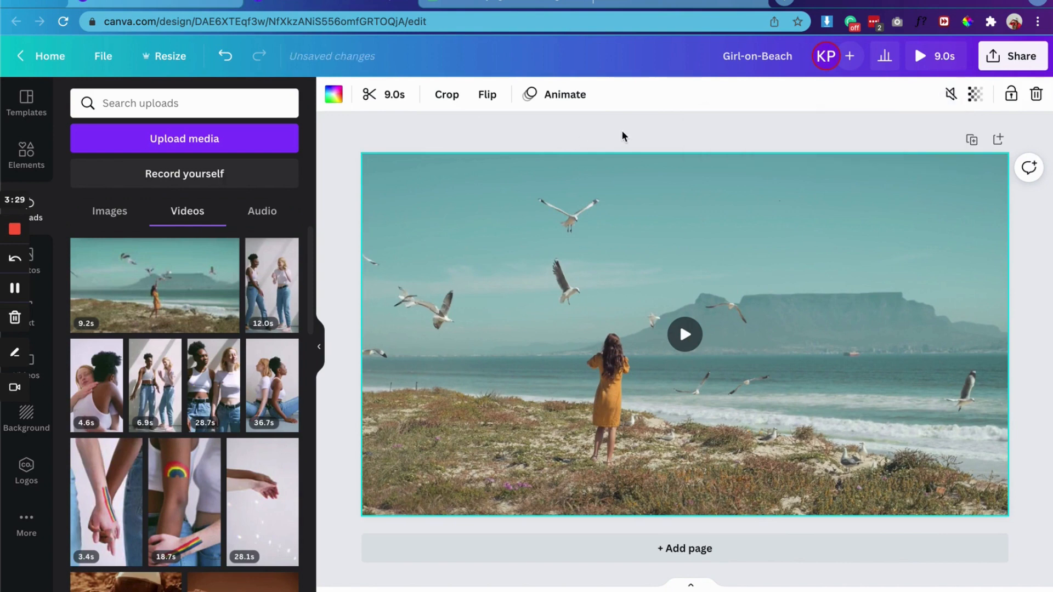
{"action": "left_click", "coordinate": [828, 128]}
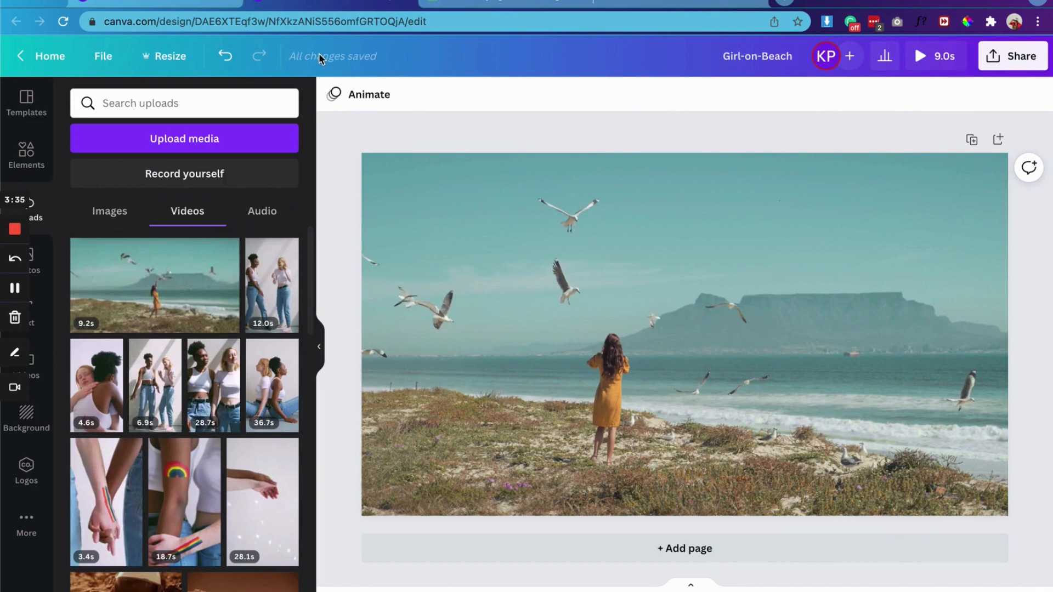
Step: Download the Girl-on-Beach design with GIF as the file type
{"action": "left_click", "coordinate": [1004, 65]}
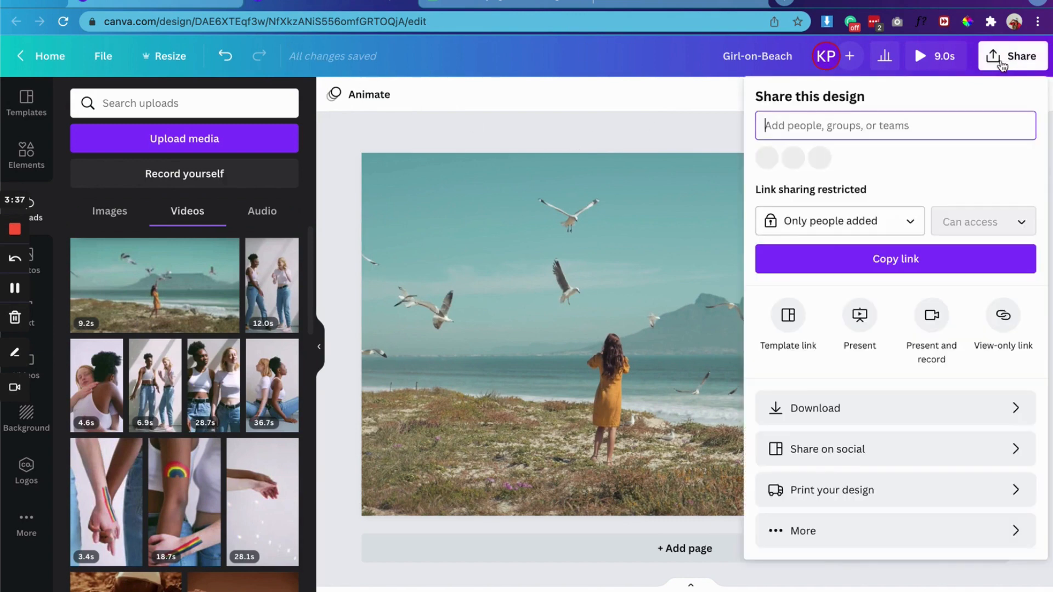
{"action": "left_click", "coordinate": [778, 418]}
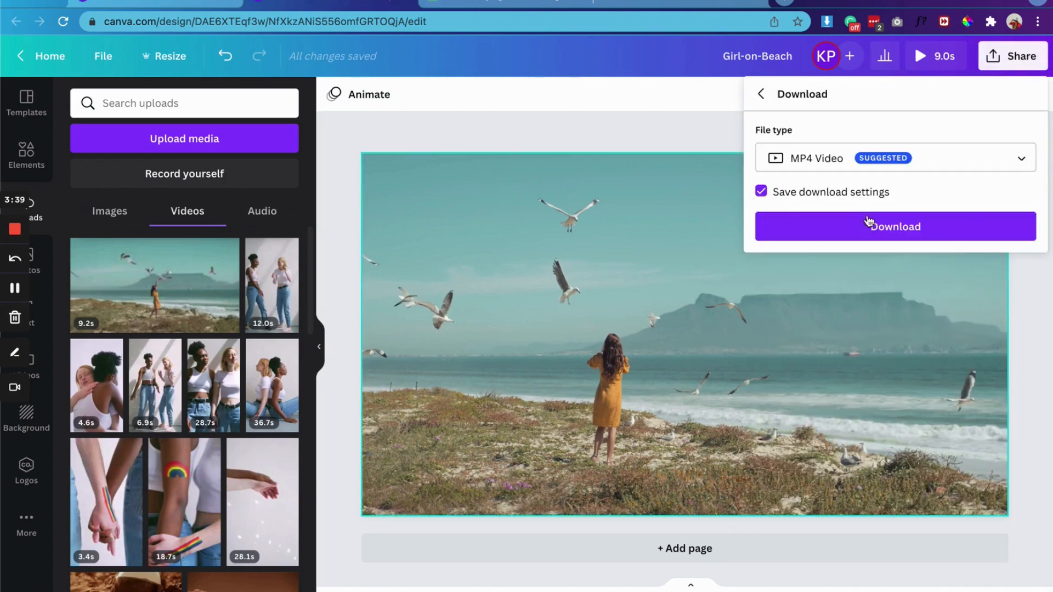
{"action": "left_click", "coordinate": [890, 158]}
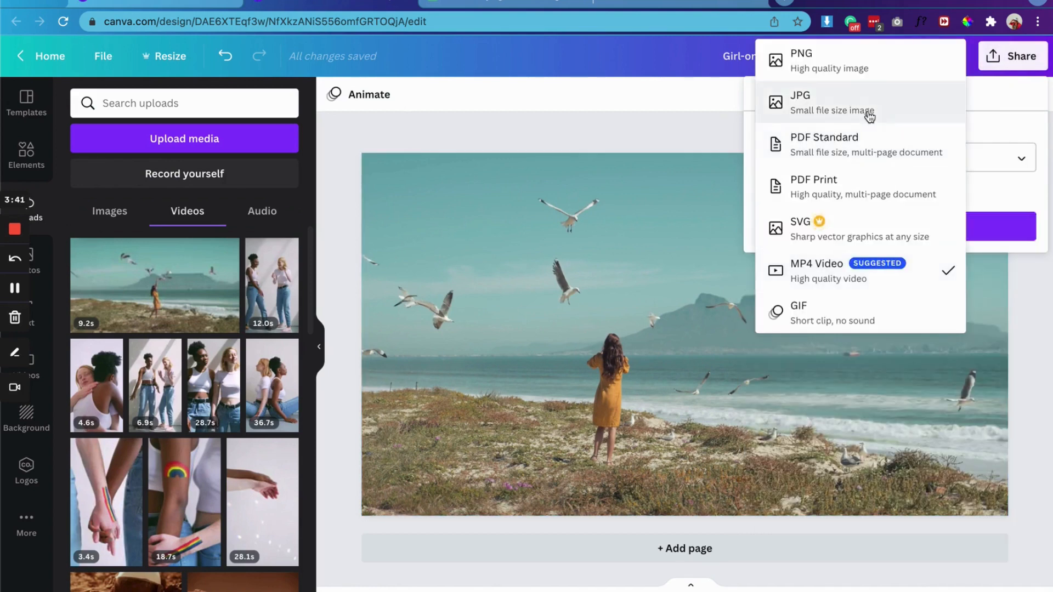
{"action": "left_click", "coordinate": [799, 310]}
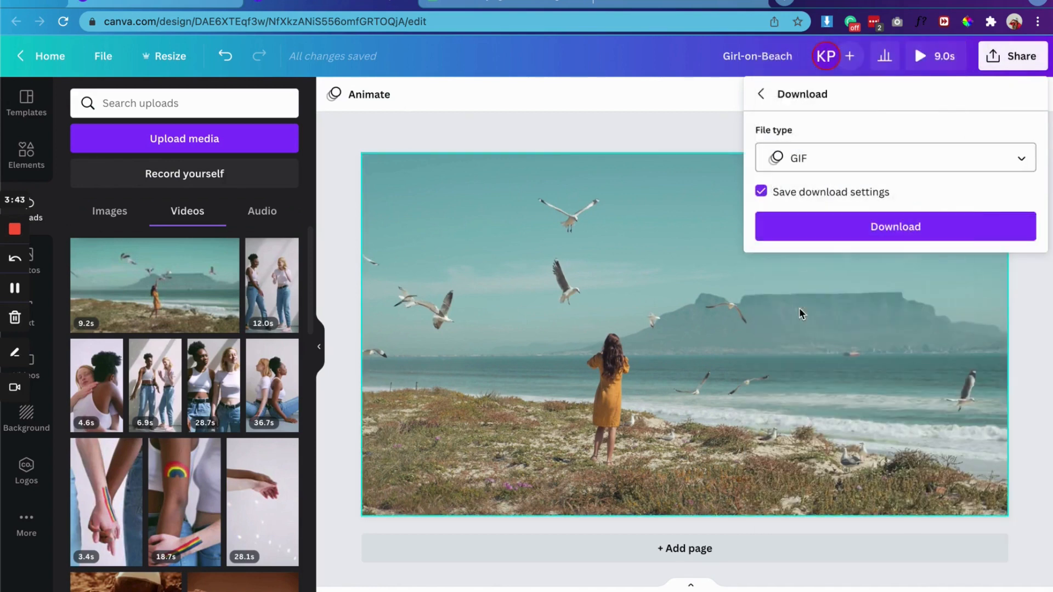
{"action": "left_click", "coordinate": [832, 231]}
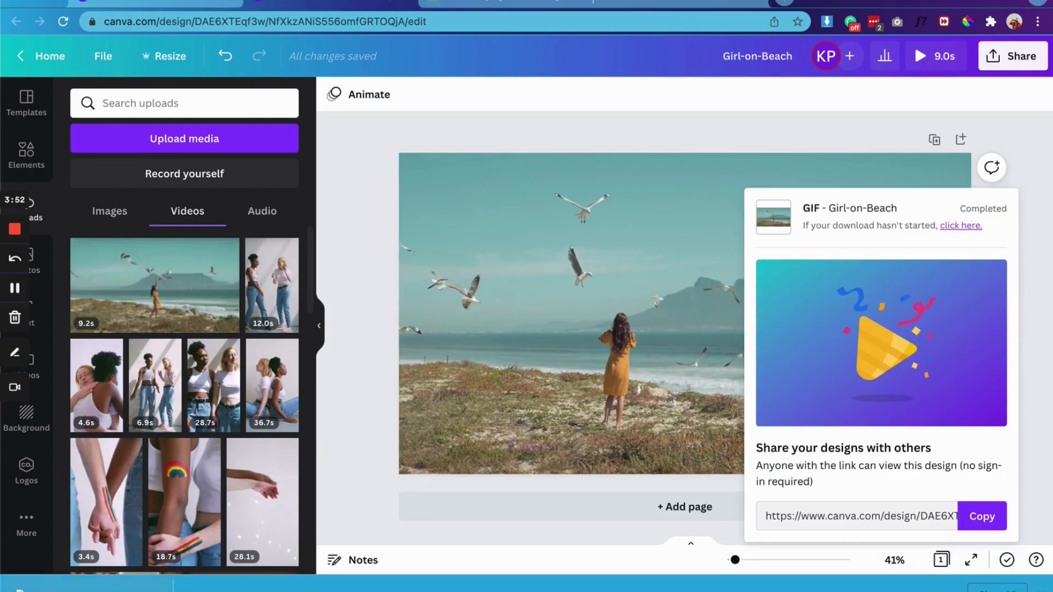
Step: Open the Showit app in a new browser tab
{"action": "left_click", "coordinate": [485, 5]}
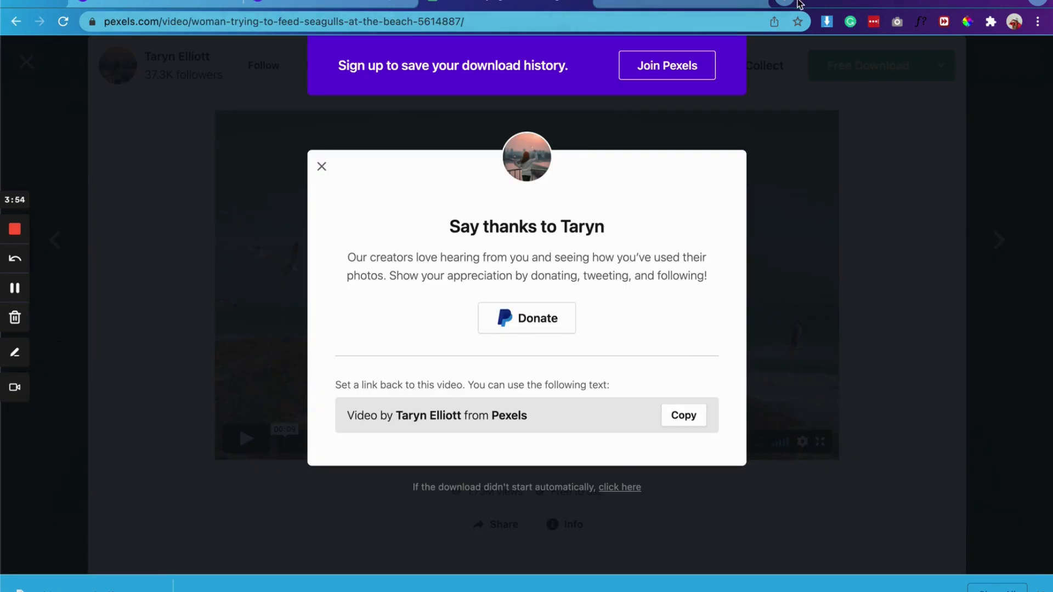
{"action": "left_click", "coordinate": [790, 3]}
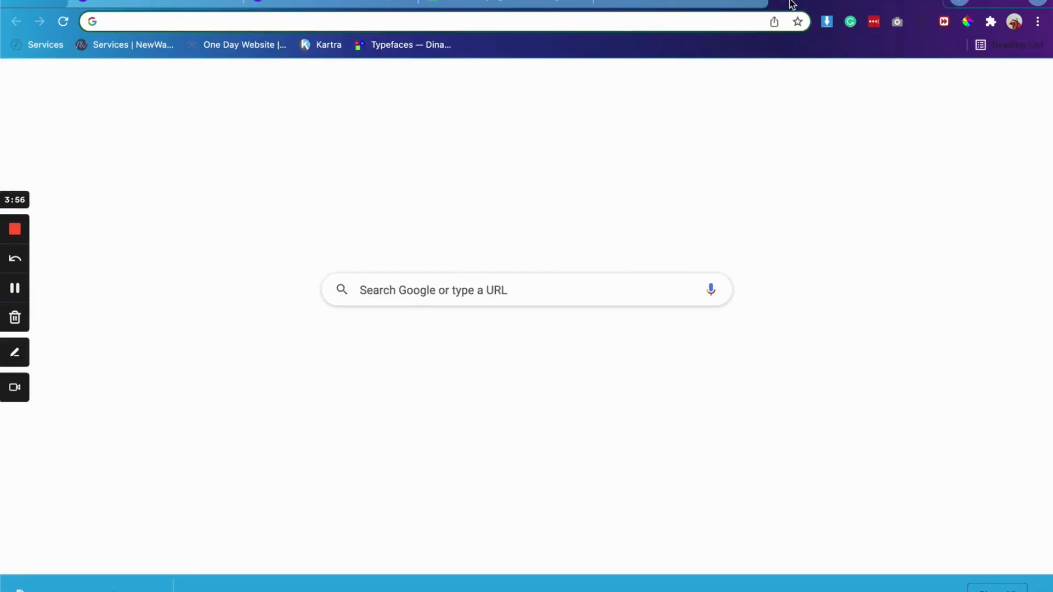
{"action": "type", "text": "app"}
{"action": "key", "text": "Return"}
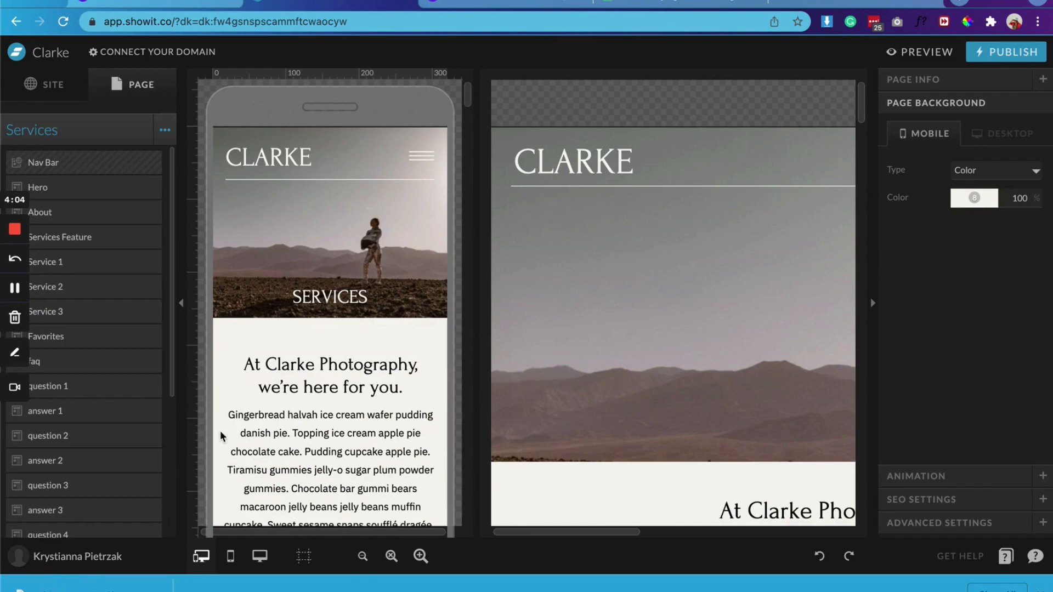
Step: Bring up the list of Showit sites and open the Inkpot Creative site with the inkpotcreative.com domain for editing
{"action": "left_click", "coordinate": [82, 559]}
{"action": "left_click", "coordinate": [392, 141]}
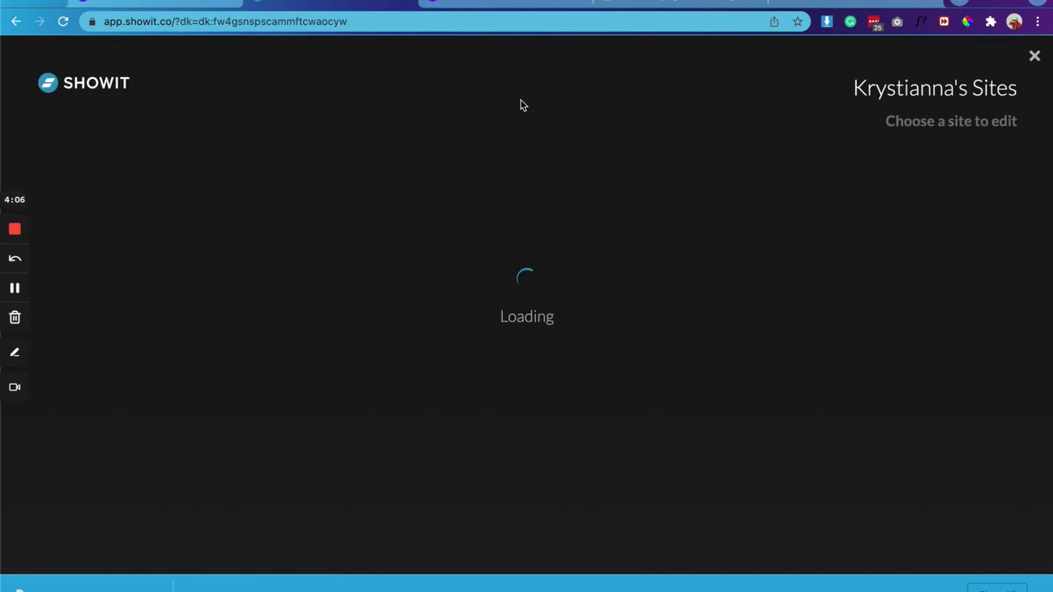
{"action": "scroll", "coordinate": [534, 306], "scroll_direction": "down", "scroll_amount": 20}
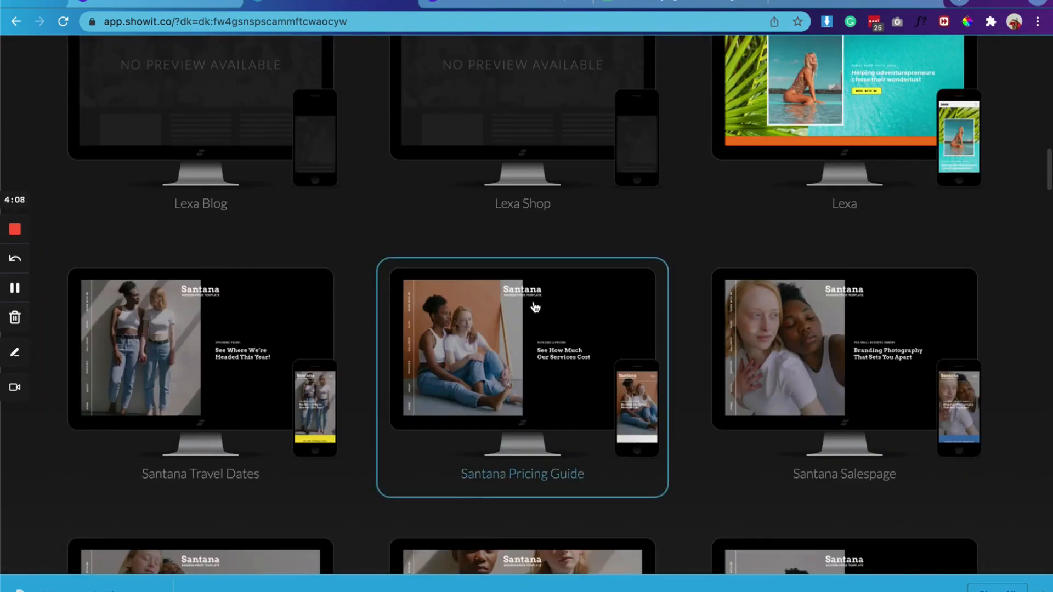
{"action": "scroll", "coordinate": [535, 304], "scroll_direction": "up", "scroll_amount": 15}
{"action": "scroll", "coordinate": [536, 304], "scroll_direction": "down", "scroll_amount": 8}
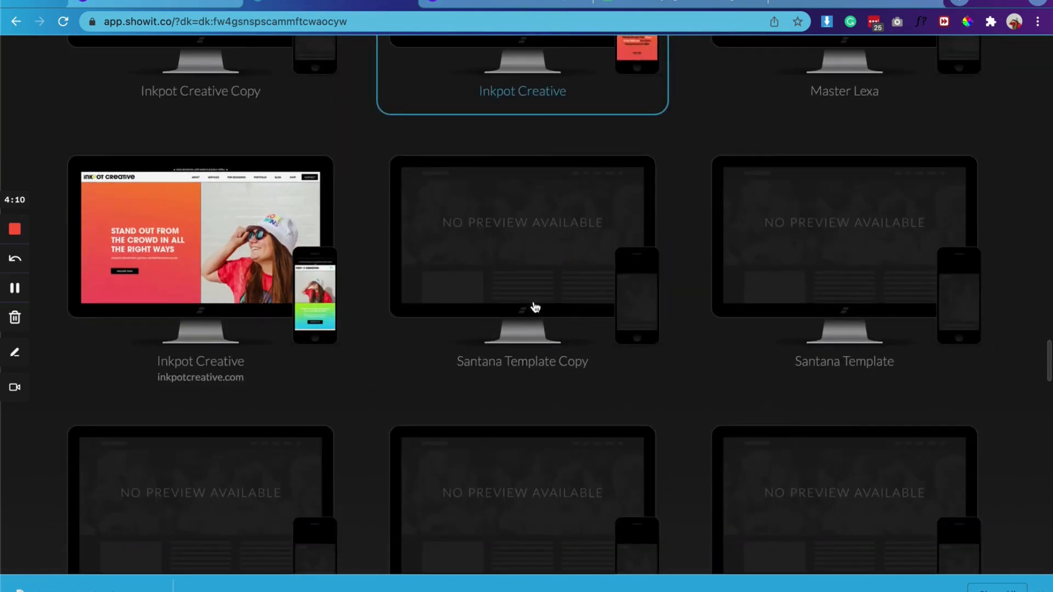
{"action": "left_click", "coordinate": [293, 283]}
{"action": "left_click", "coordinate": [201, 246]}
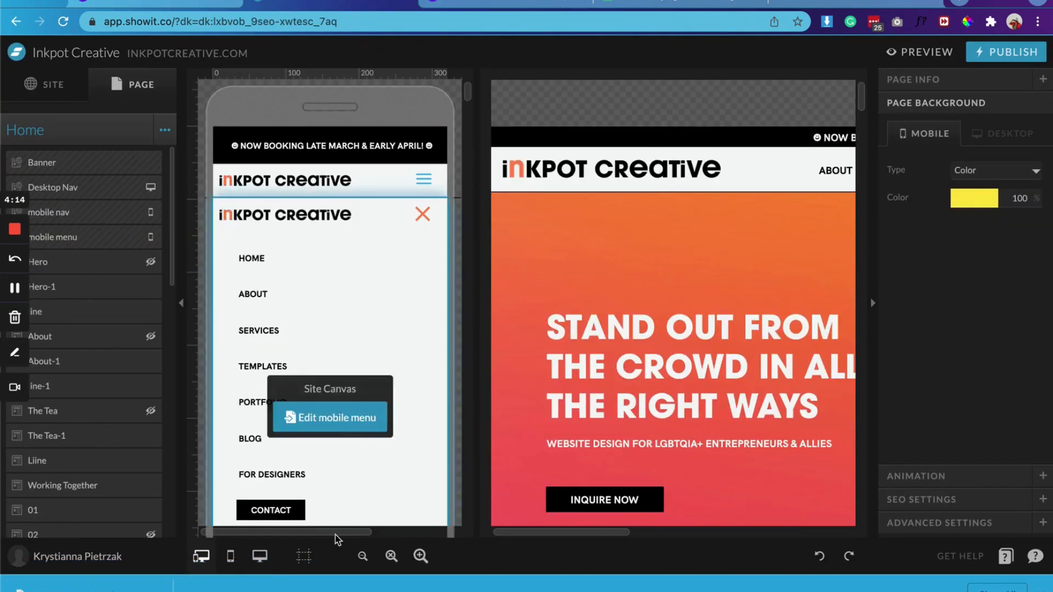
Step: Show only the desktop layout of the Home page and zoom out on it
{"action": "left_click", "coordinate": [260, 556]}
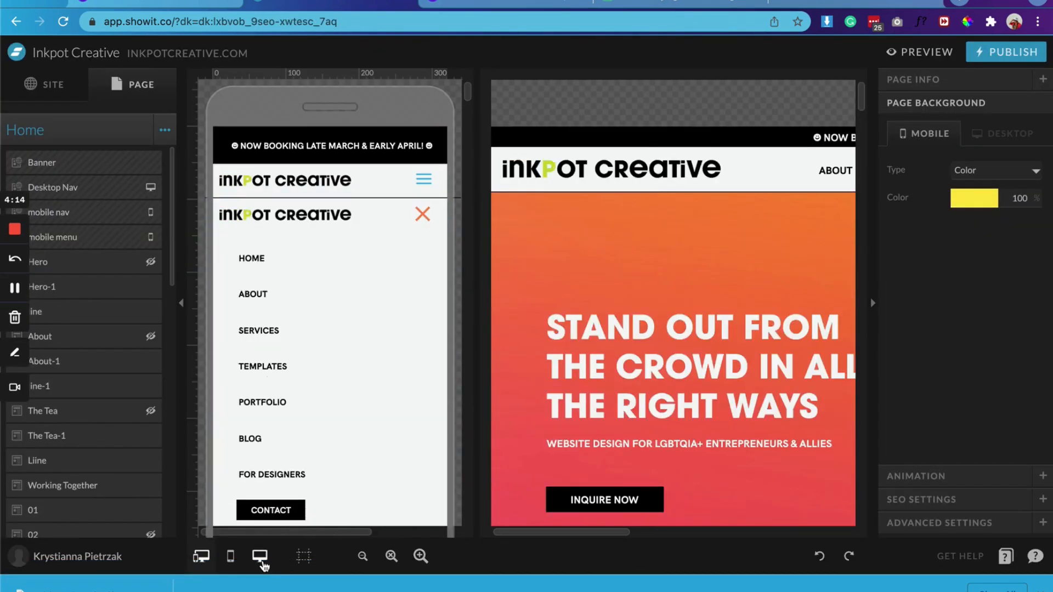
{"action": "left_click", "coordinate": [304, 556]}
{"action": "left_click", "coordinate": [363, 556]}
{"action": "left_click", "coordinate": [363, 556]}
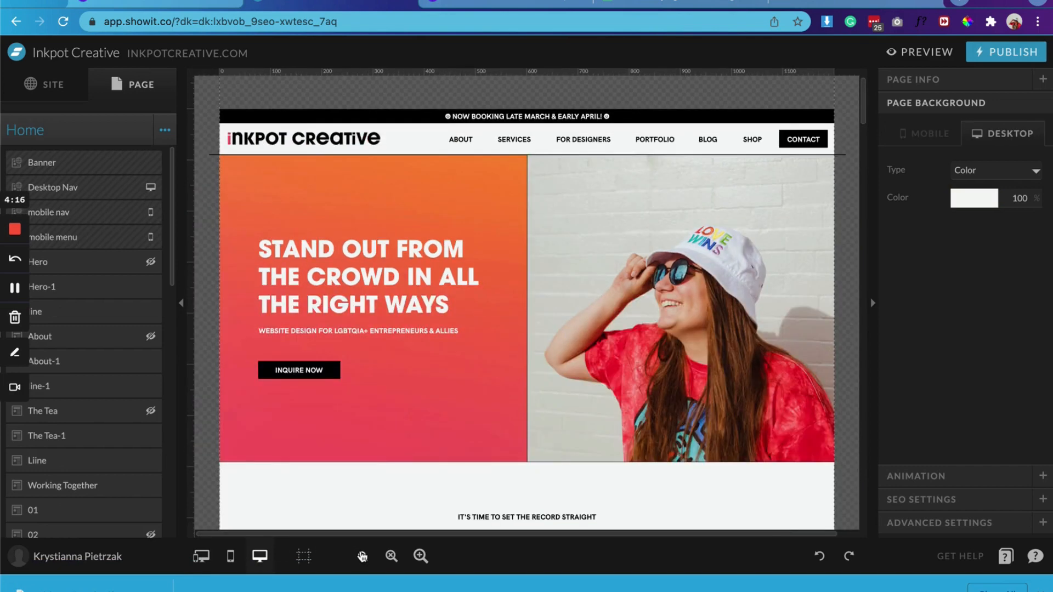
{"action": "left_click", "coordinate": [362, 556]}
Step: Select the photo of the woman in the striped sweater in the Home page's The Tea-1 canvas
{"action": "scroll", "coordinate": [444, 366], "scroll_direction": "down", "scroll_amount": 8}
{"action": "left_click", "coordinate": [444, 366]}
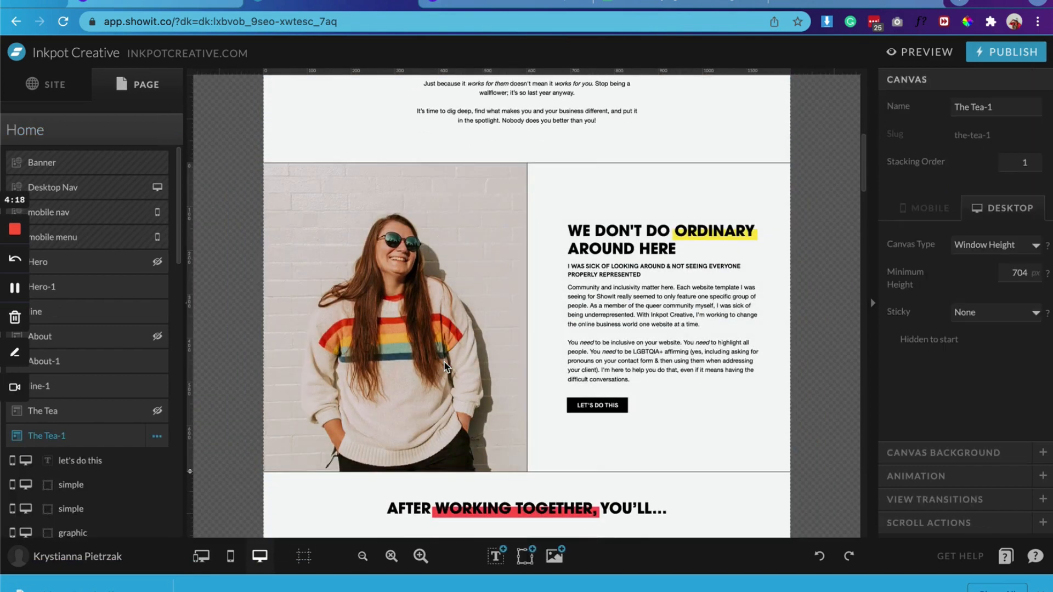
{"action": "left_click", "coordinate": [444, 320]}
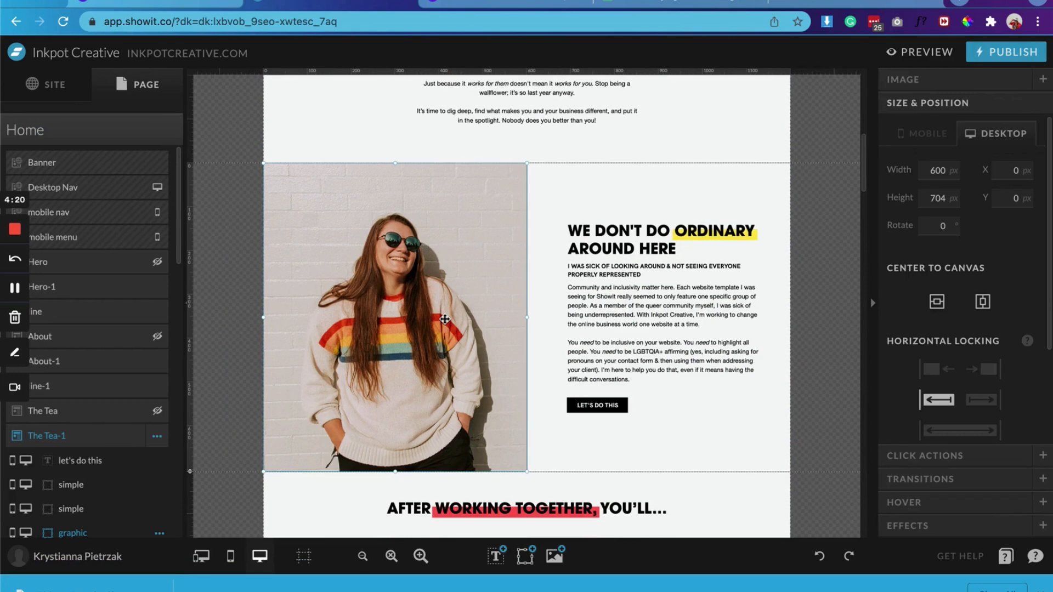
Step: Upload Girl-on-Beach.gif to the site's image files and use it to replace the photo of the woman in the striped sweater
{"action": "double_click", "coordinate": [444, 319]}
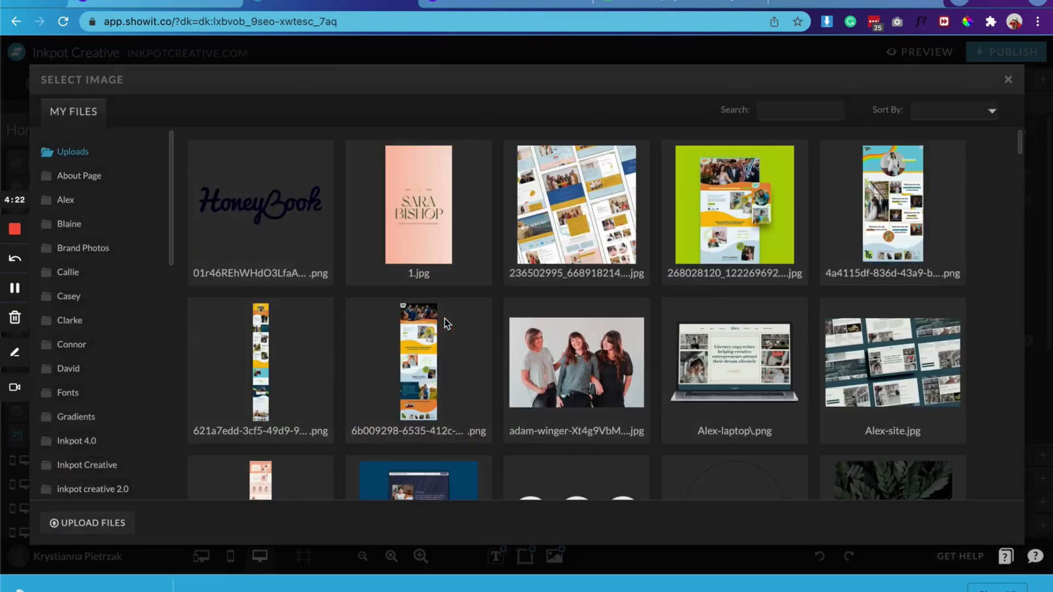
{"action": "left_click_drag", "start_coordinate": [391, 314], "coordinate": [393, 318]}
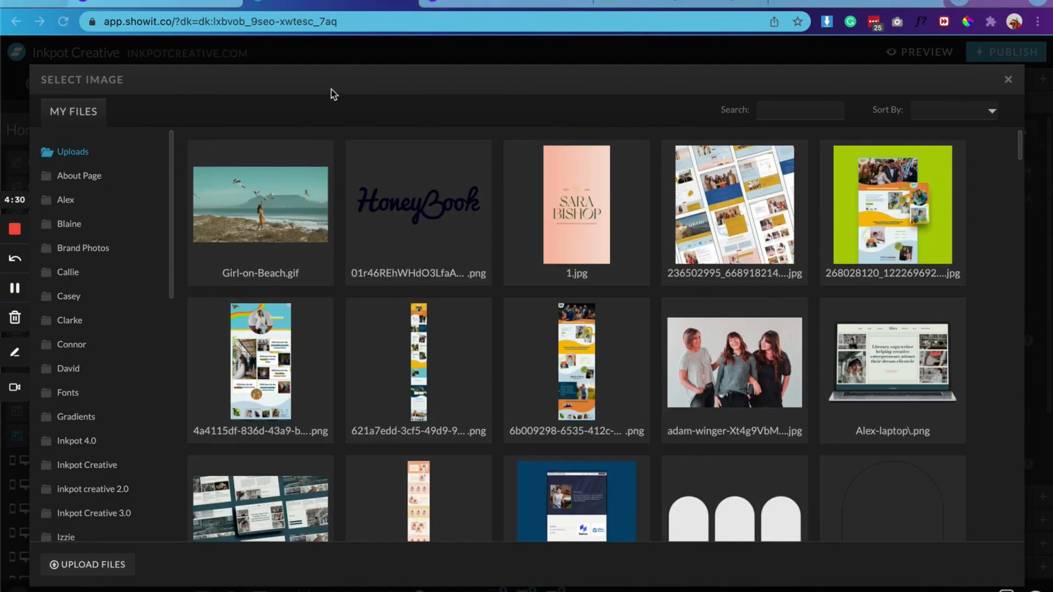
{"action": "left_click", "coordinate": [273, 203]}
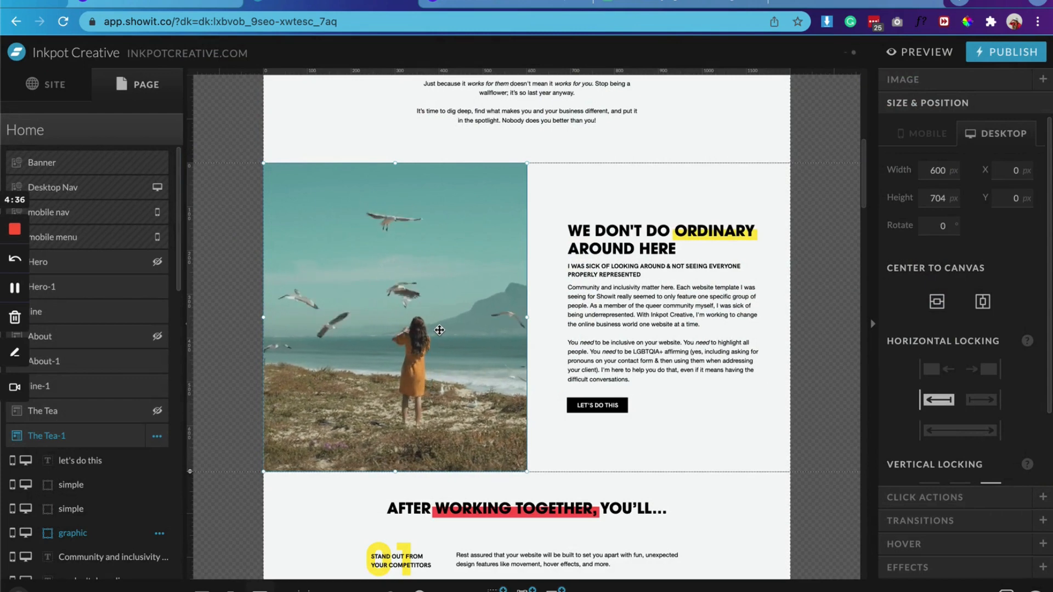
Step: Set the beach GIF's desktop image position to 50% within its frame and deselect it
{"action": "left_click", "coordinate": [910, 79]}
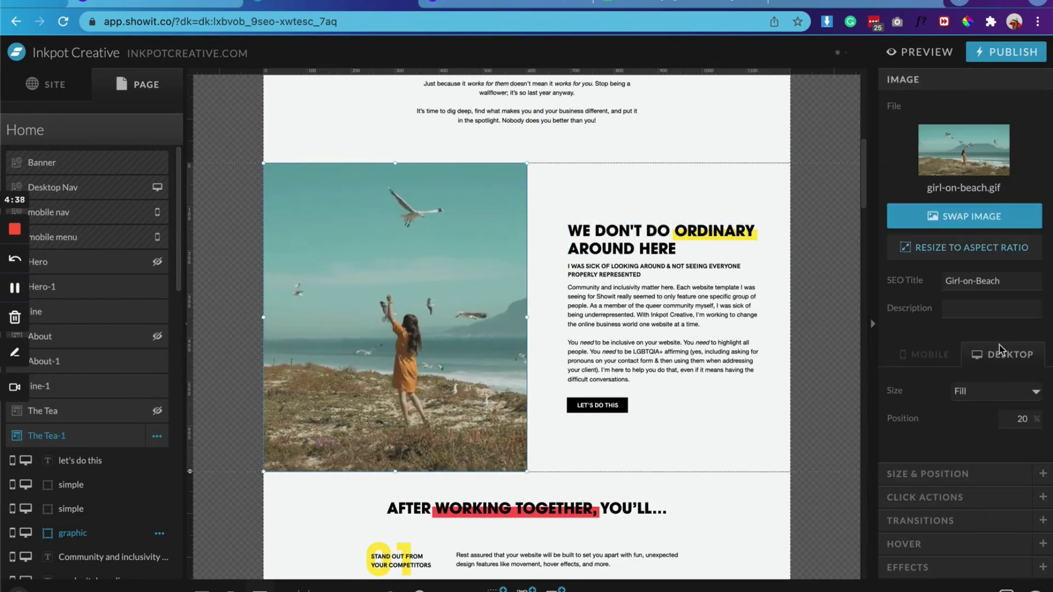
{"action": "double_click", "coordinate": [1029, 421]}
{"action": "type", "text": "50"}
{"action": "key", "text": "Return"}
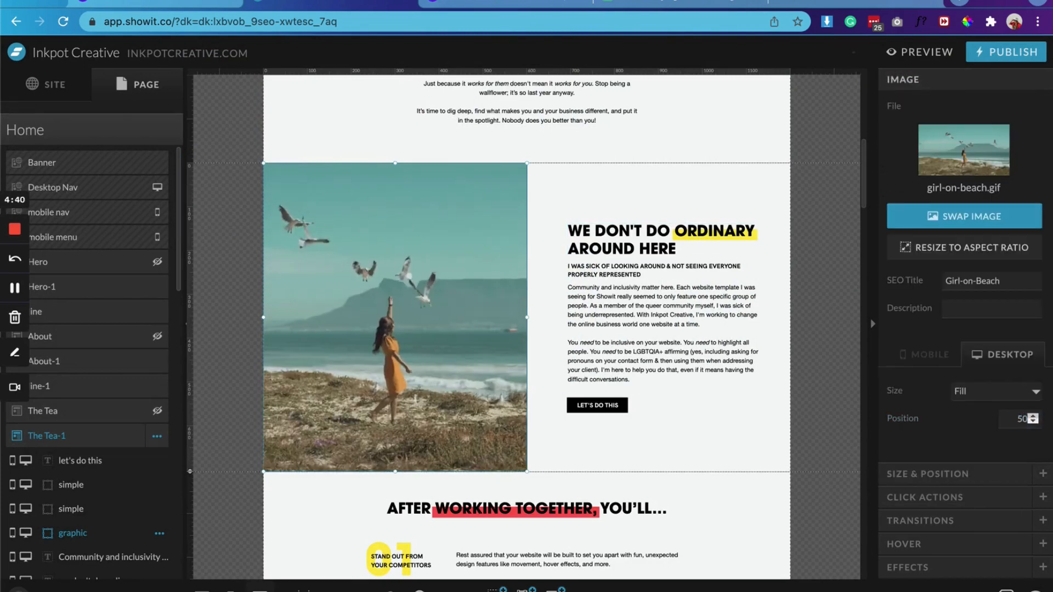
{"action": "left_click", "coordinate": [698, 407]}
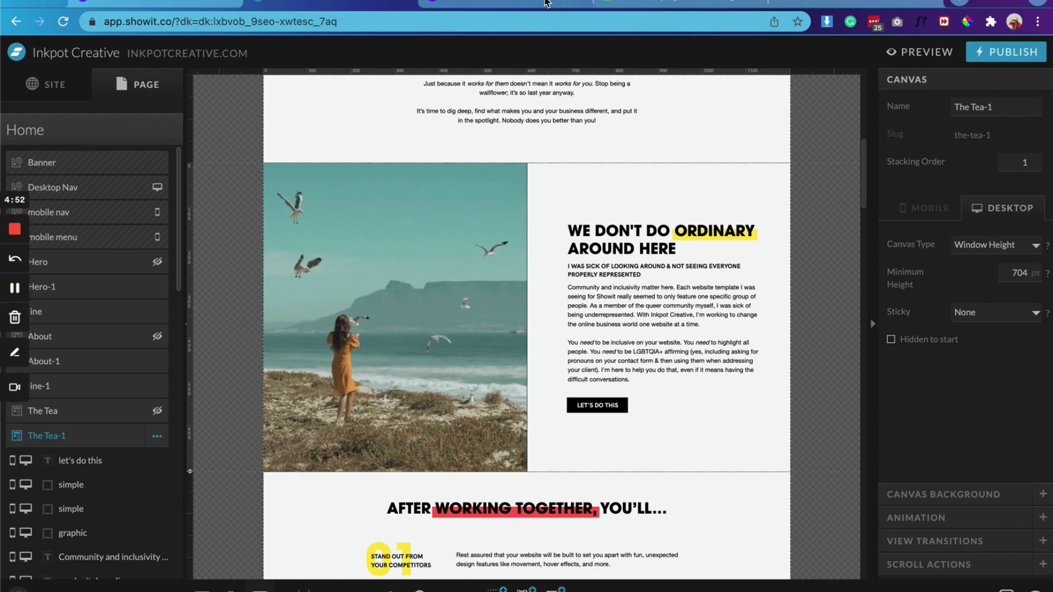
{"action": "left_click", "coordinate": [546, 4]}
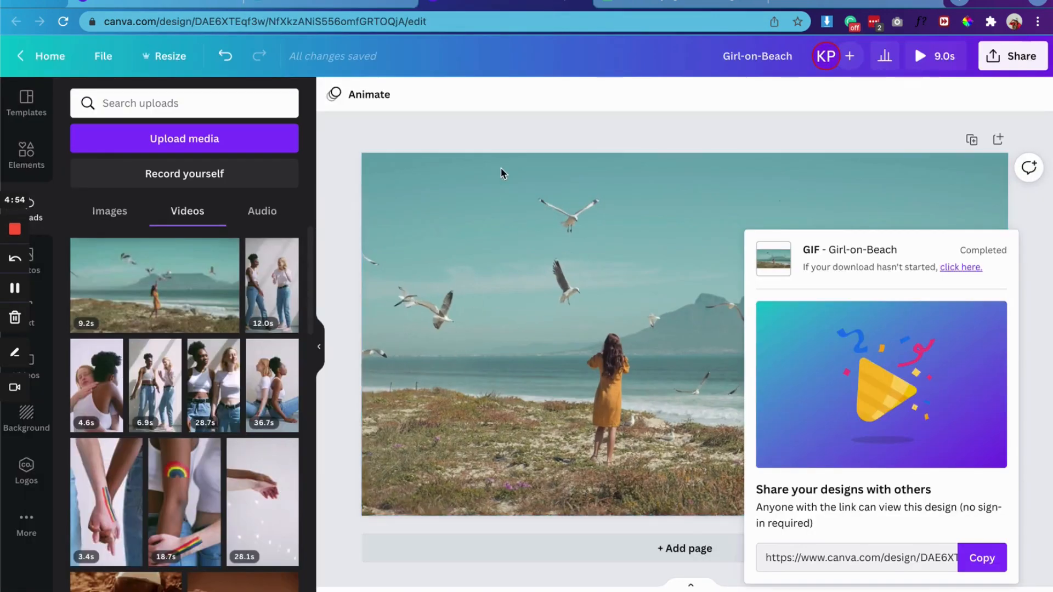
{"action": "left_click", "coordinate": [359, 4]}
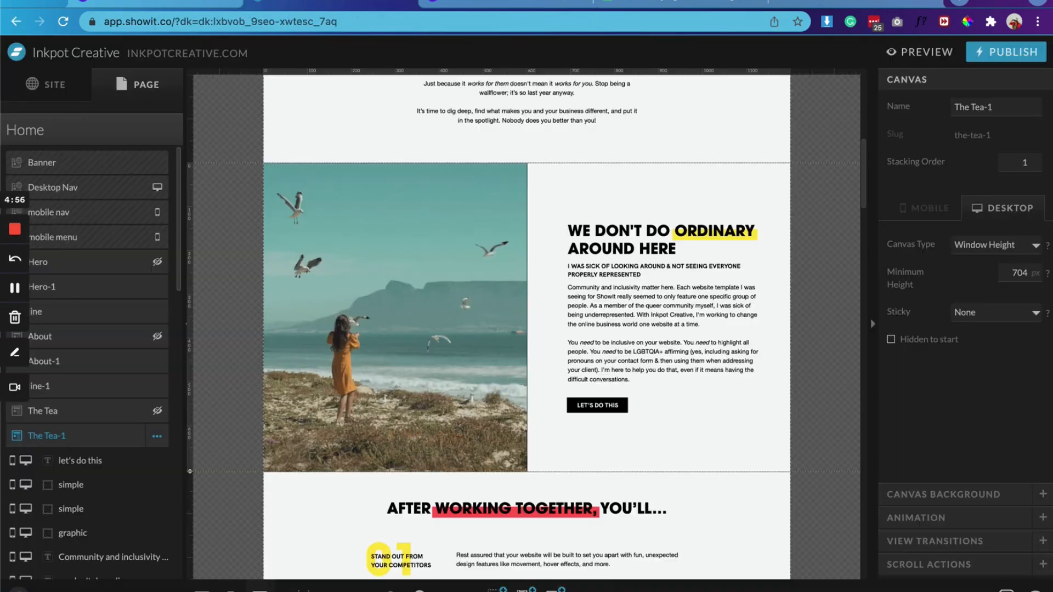